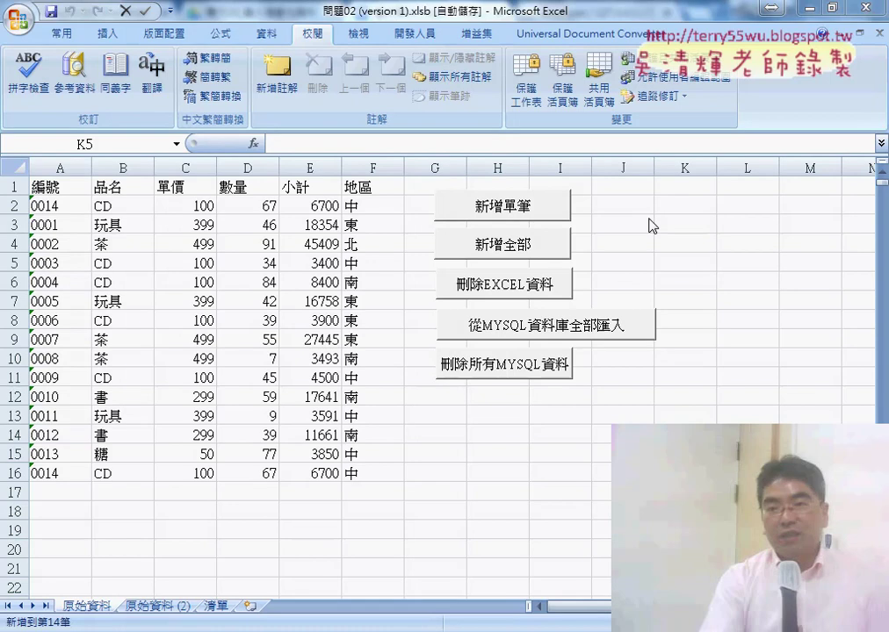
Select the 0014 CD record in row 16 and glance at the notes and phpMyAdmin
{"action": "left_click", "coordinate": [685, 263]}
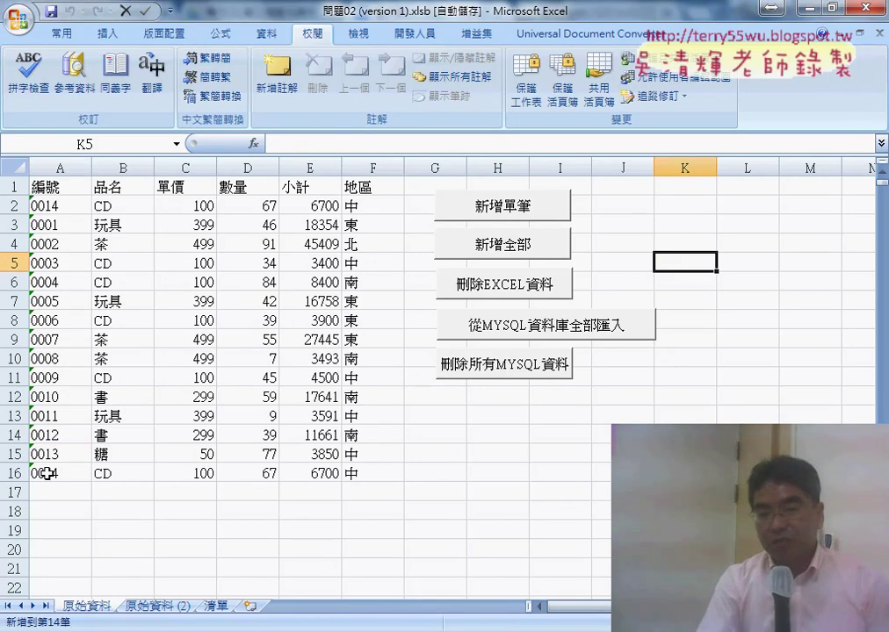
{"action": "left_click_drag", "start_coordinate": [51, 474], "coordinate": [351, 474]}
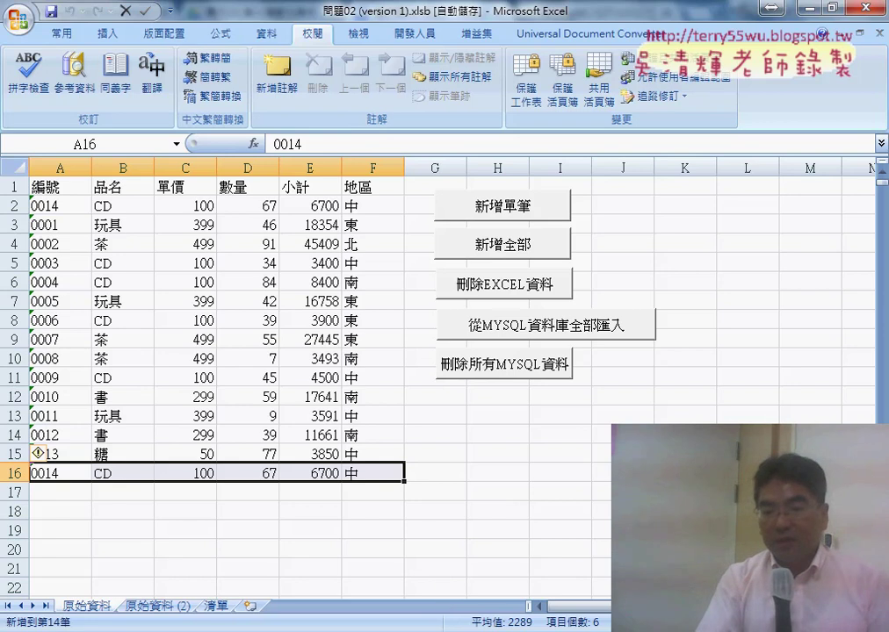
{"action": "left_click", "coordinate": [419, 569]}
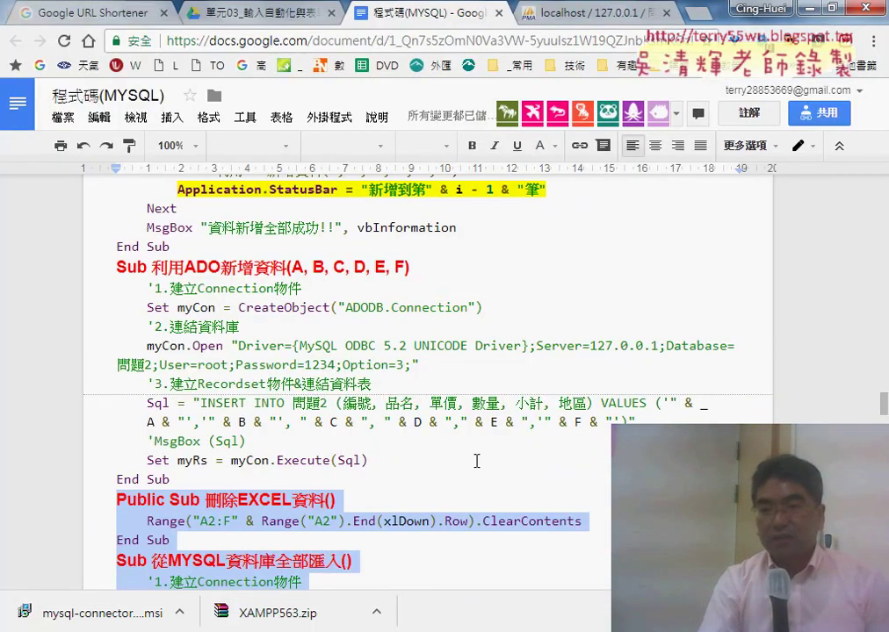
{"action": "left_click", "coordinate": [604, 15]}
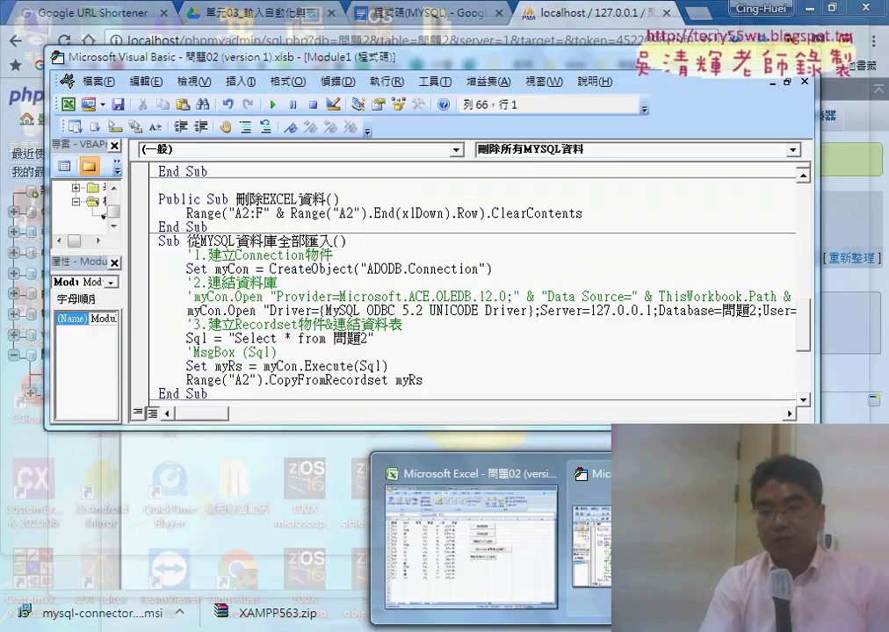
Insert the row 16 record into 問題2 with 新增單筆, then go to phpMyAdmin
{"action": "left_click", "coordinate": [474, 514]}
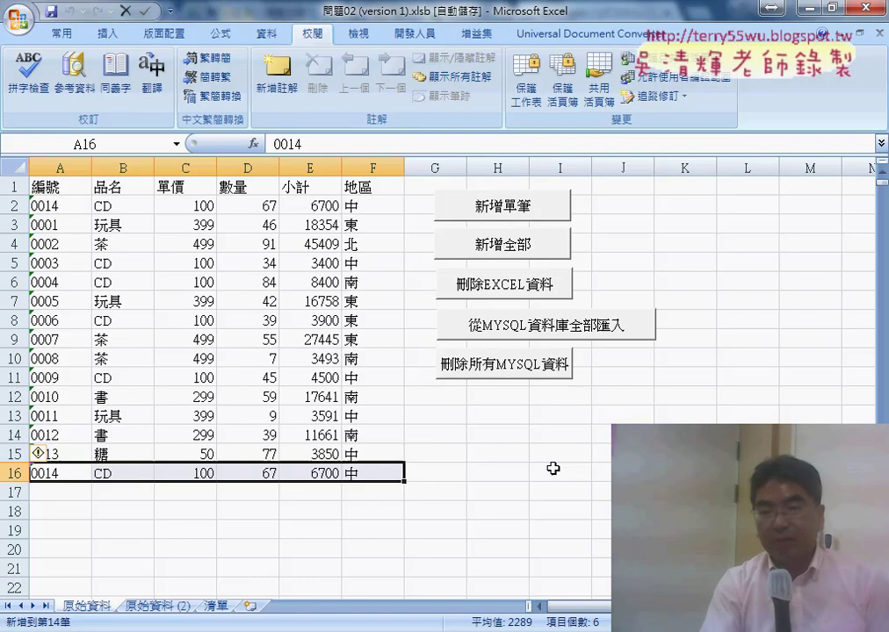
{"action": "left_click", "coordinate": [520, 212]}
{"action": "left_click", "coordinate": [492, 391]}
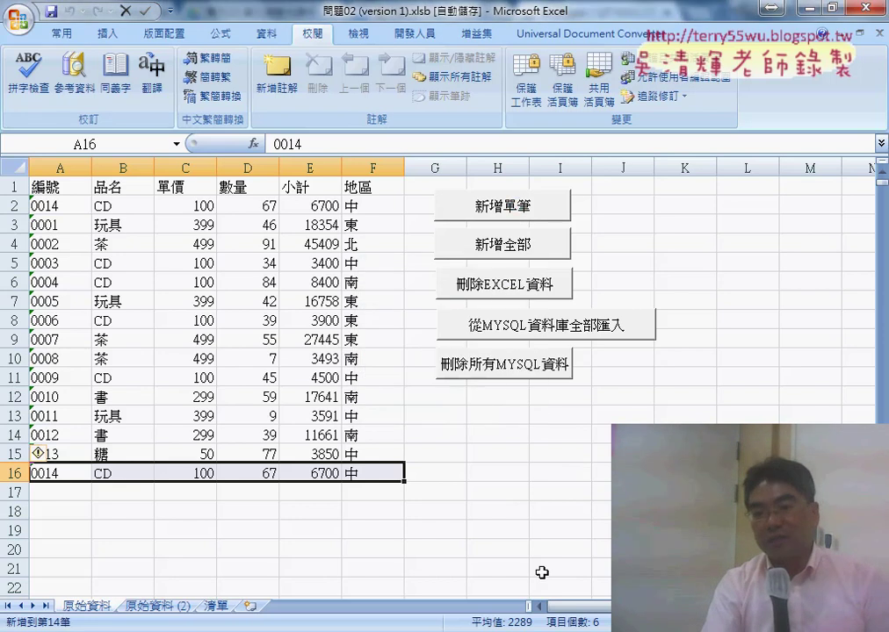
{"action": "key", "text": "alt+Tab"}
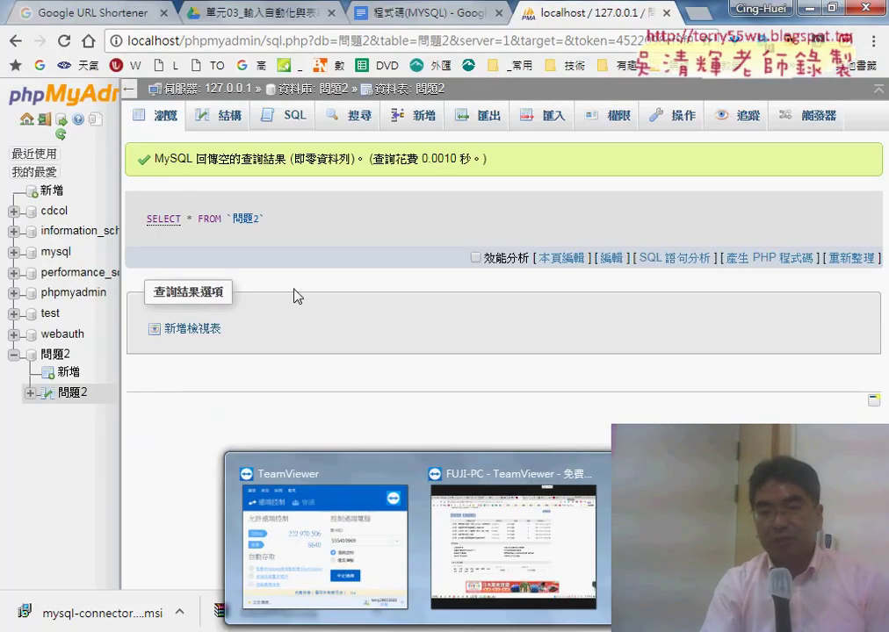
Confirm 問題2 holds only the 0014 row, then bulk-insert every worksheet row with 新增全部
{"action": "left_click", "coordinate": [74, 393]}
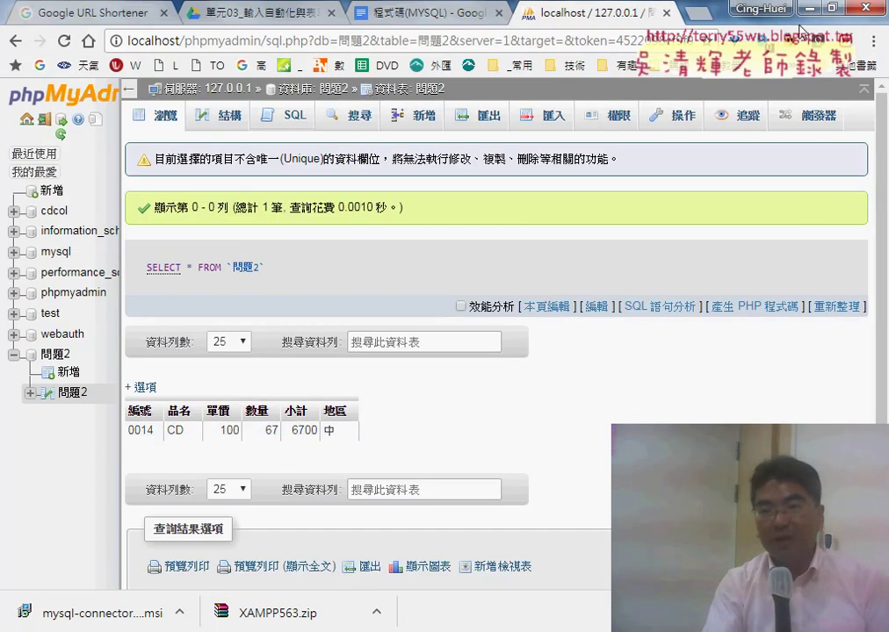
{"action": "key", "text": "alt+Tab"}
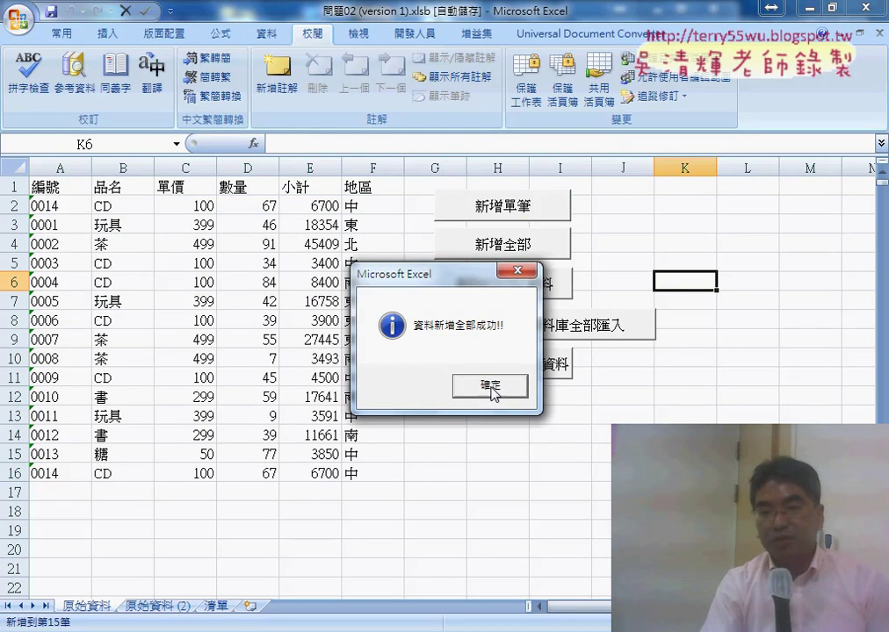
{"action": "left_click", "coordinate": [492, 390]}
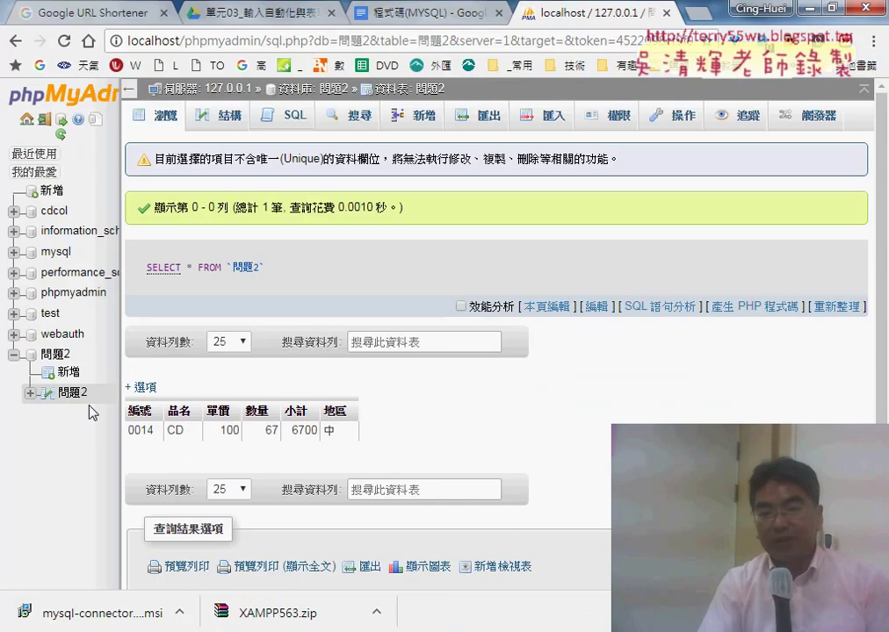
Reload 問題2 to check all 16 rows are present, then return to Excel
{"action": "left_click", "coordinate": [73, 392]}
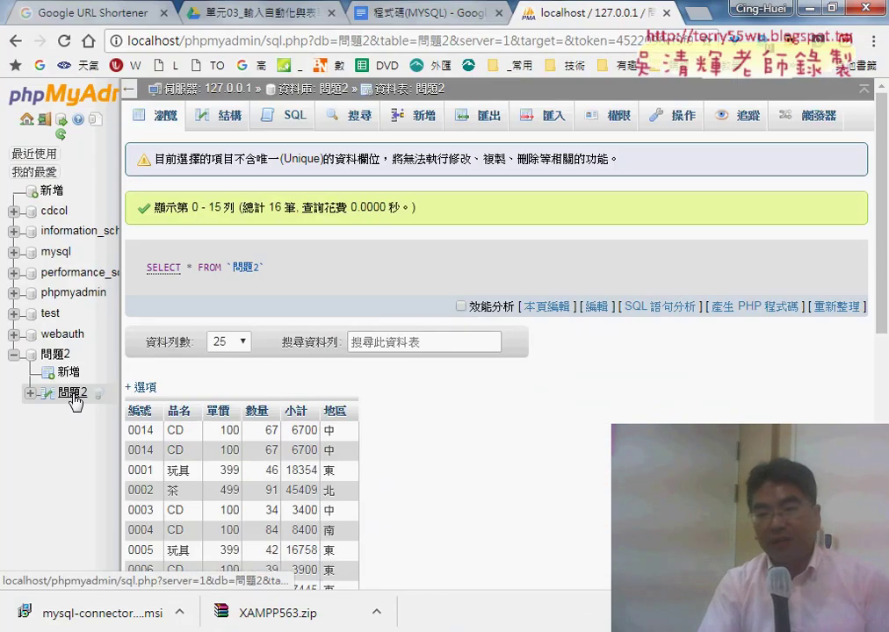
{"action": "scroll", "coordinate": [360, 439], "scroll_direction": "down", "scroll_amount": 4}
{"action": "scroll", "coordinate": [361, 440], "scroll_direction": "down", "scroll_amount": 2}
{"action": "scroll", "coordinate": [362, 466], "scroll_direction": "up", "scroll_amount": 5}
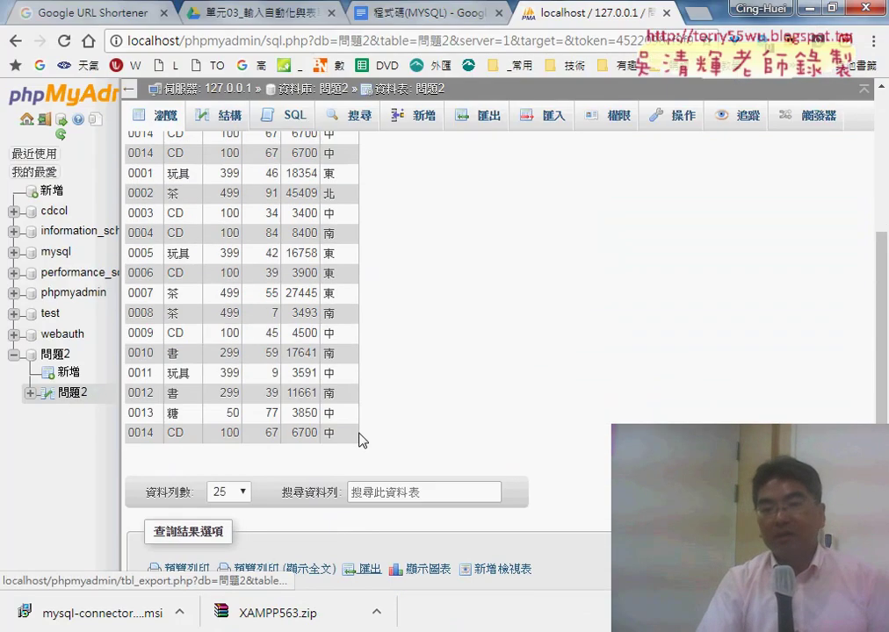
{"action": "mouse_move", "coordinate": [491, 625]}
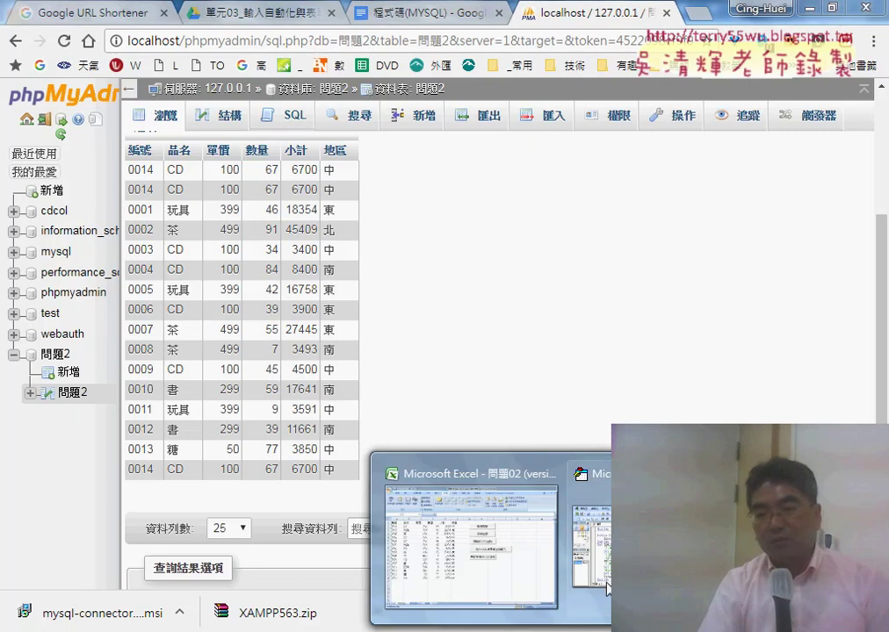
{"action": "left_click", "coordinate": [520, 555]}
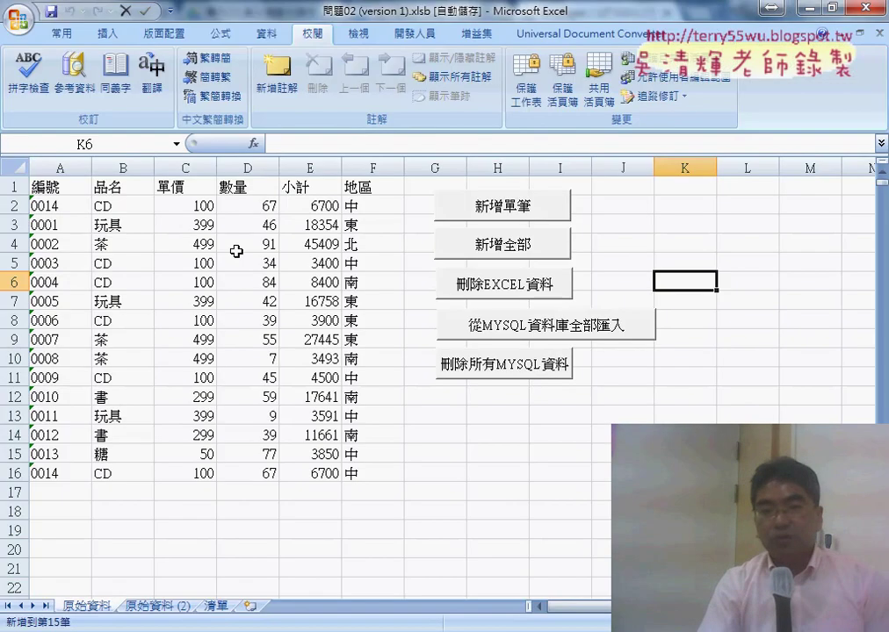
Clear rows A2:F16 with 刪除EXCEL資料 and open its macro via 指定巨集 > Edit
{"action": "mouse_move", "coordinate": [40, 202]}
{"action": "left_mouse_down"}
{"action": "mouse_move", "coordinate": [351, 397]}
{"action": "mouse_move", "coordinate": [349, 475]}
{"action": "left_mouse_up"}
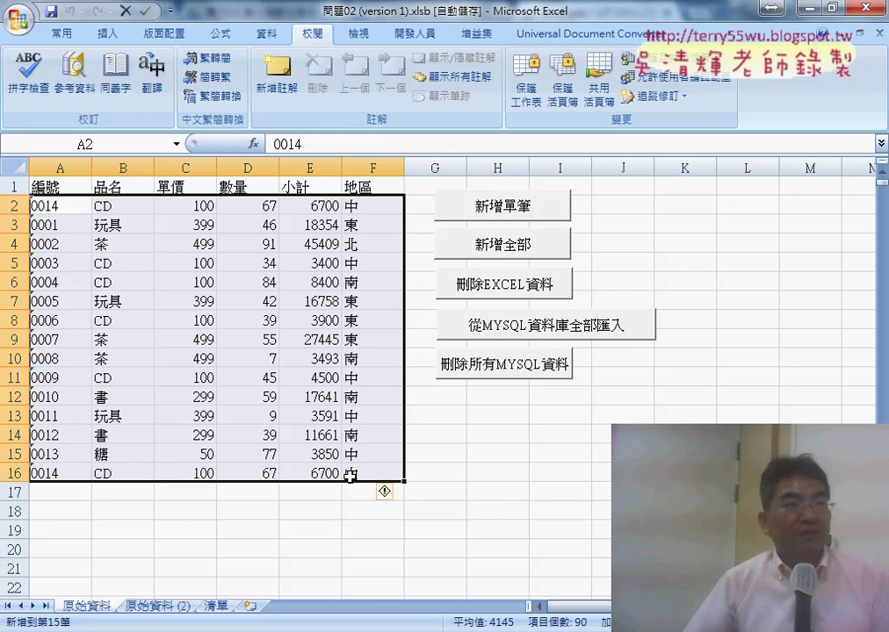
{"action": "left_click", "coordinate": [505, 292]}
{"action": "right_click", "coordinate": [505, 292]}
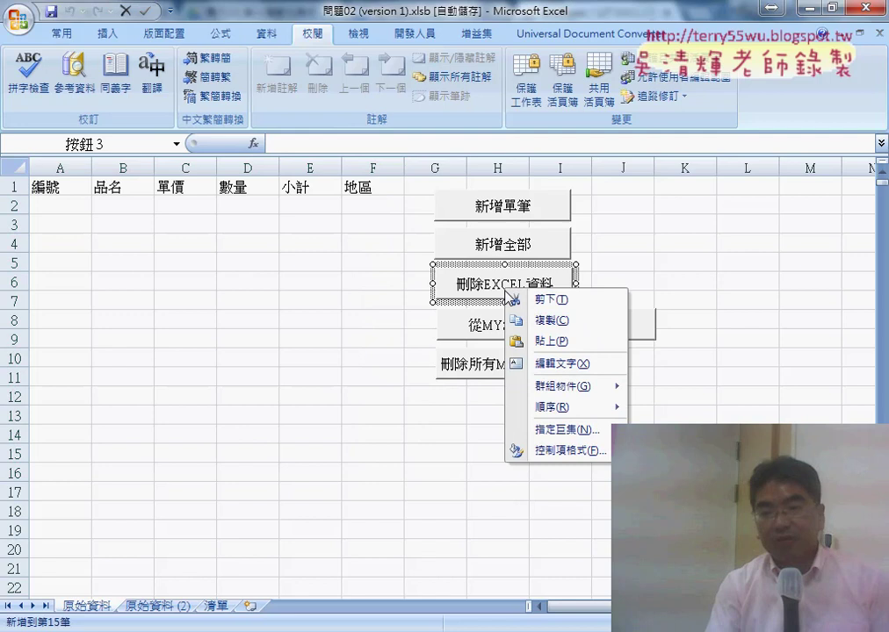
{"action": "left_click", "coordinate": [549, 427]}
{"action": "left_click", "coordinate": [688, 326]}
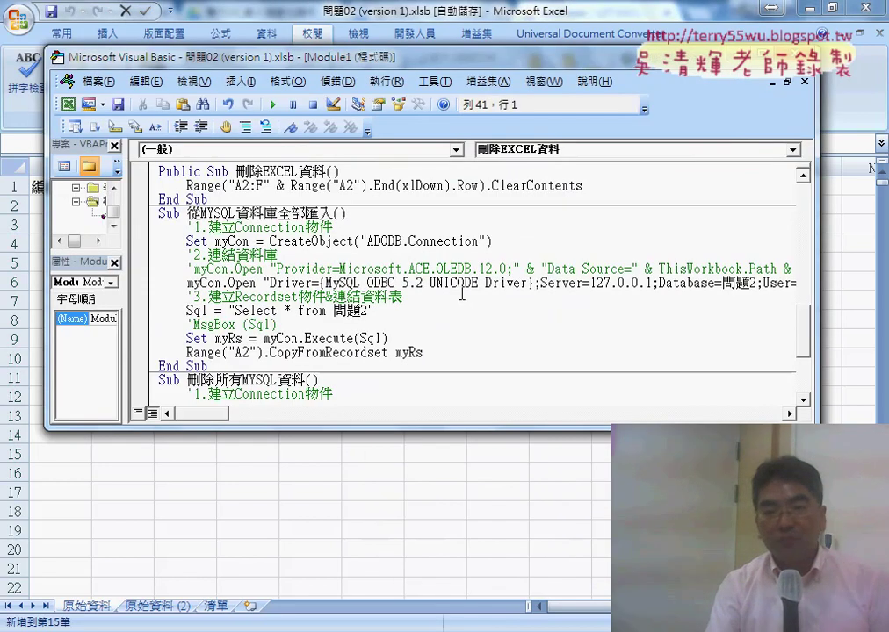
Highlight the Range("A2").End(xlDown).Row and .ClearContents parts of the clearing code
{"action": "left_click_drag", "start_coordinate": [264, 65], "coordinate": [359, 254]}
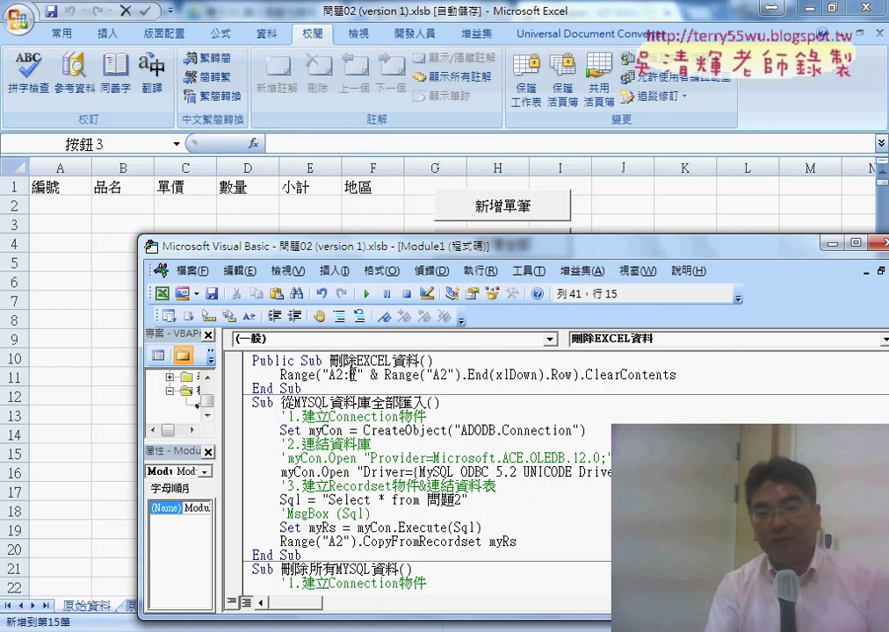
{"action": "left_click_drag", "start_coordinate": [380, 375], "coordinate": [564, 378]}
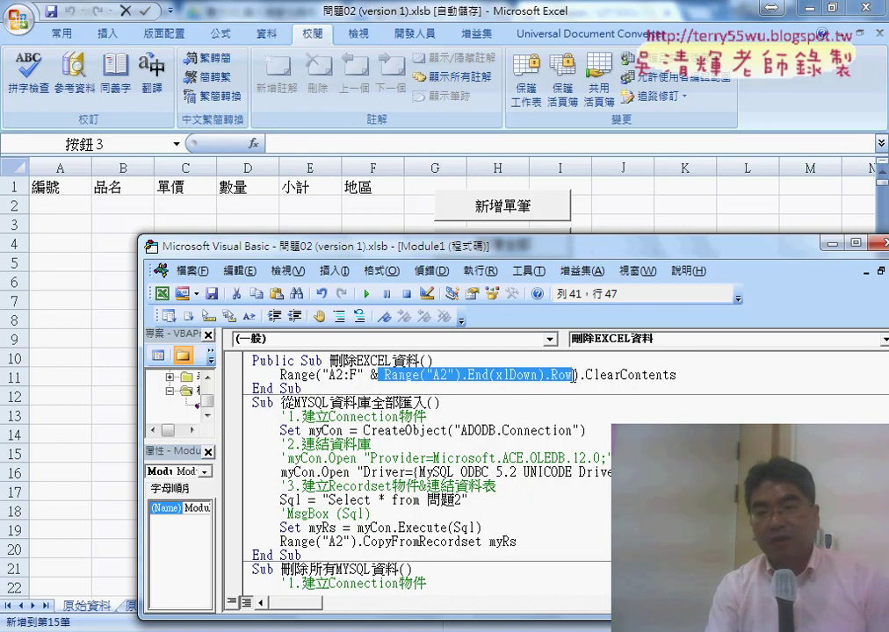
{"action": "left_click_drag", "start_coordinate": [687, 375], "coordinate": [580, 376]}
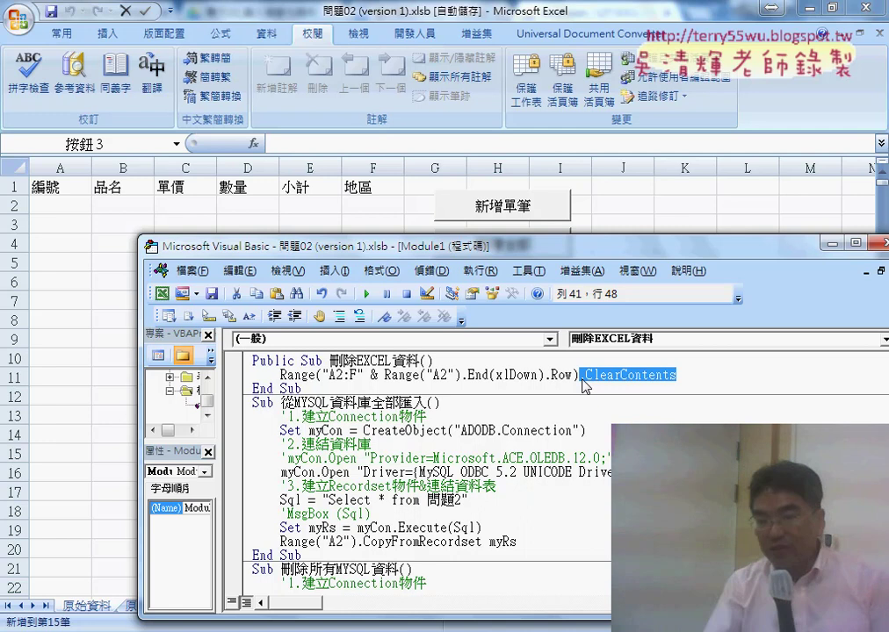
{"action": "left_click_drag", "start_coordinate": [281, 378], "coordinate": [337, 376]}
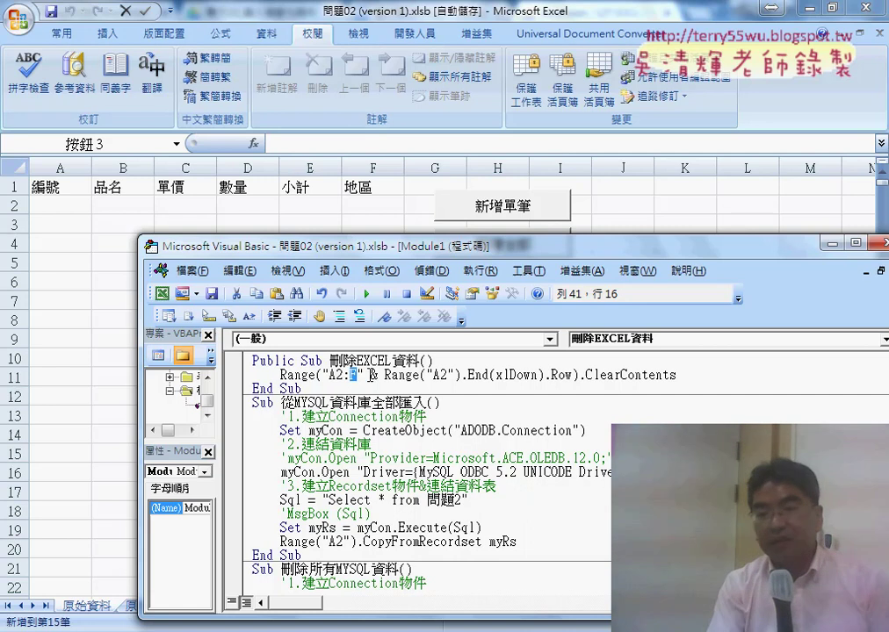
{"action": "left_click_drag", "start_coordinate": [363, 376], "coordinate": [571, 375]}
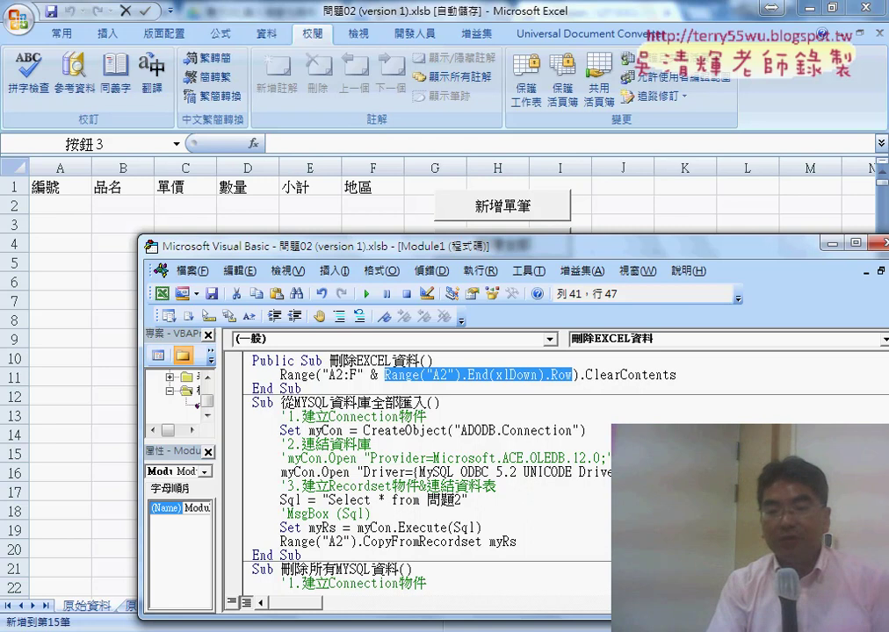
{"action": "left_click", "coordinate": [420, 584]}
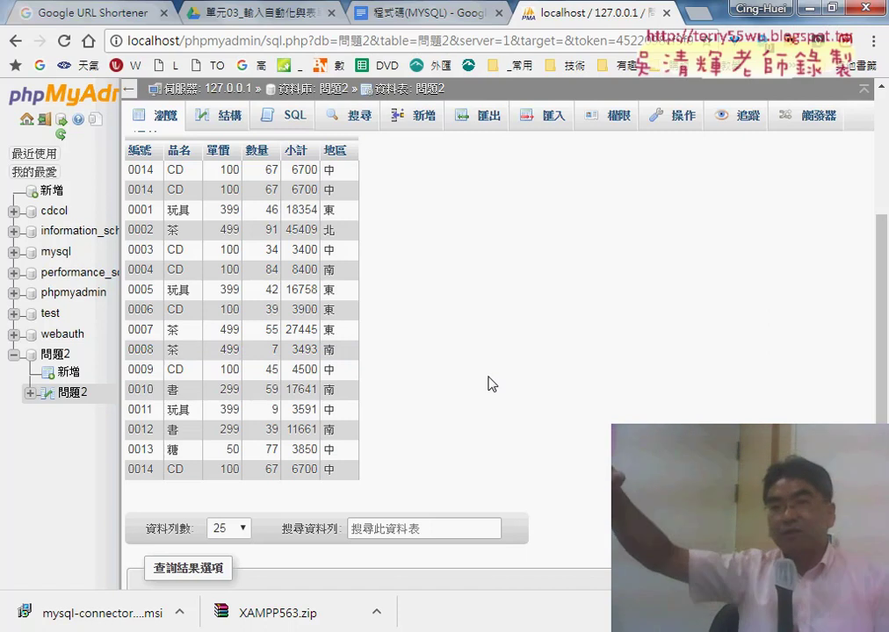
Run SELECT * FROM `問題2` in the SQL editor with the WHERE 1 clause removed
{"action": "left_click", "coordinate": [287, 115]}
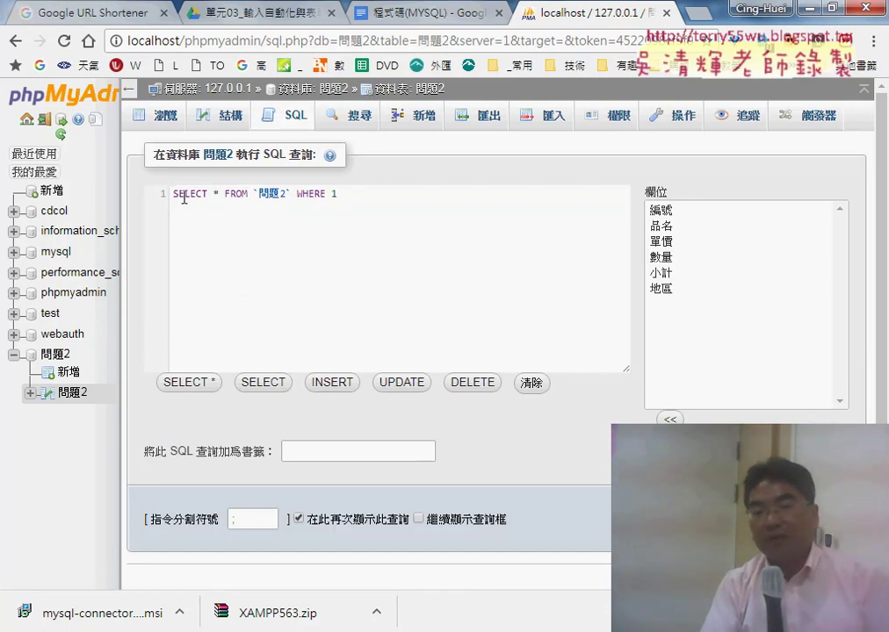
{"action": "double_click", "coordinate": [218, 193]}
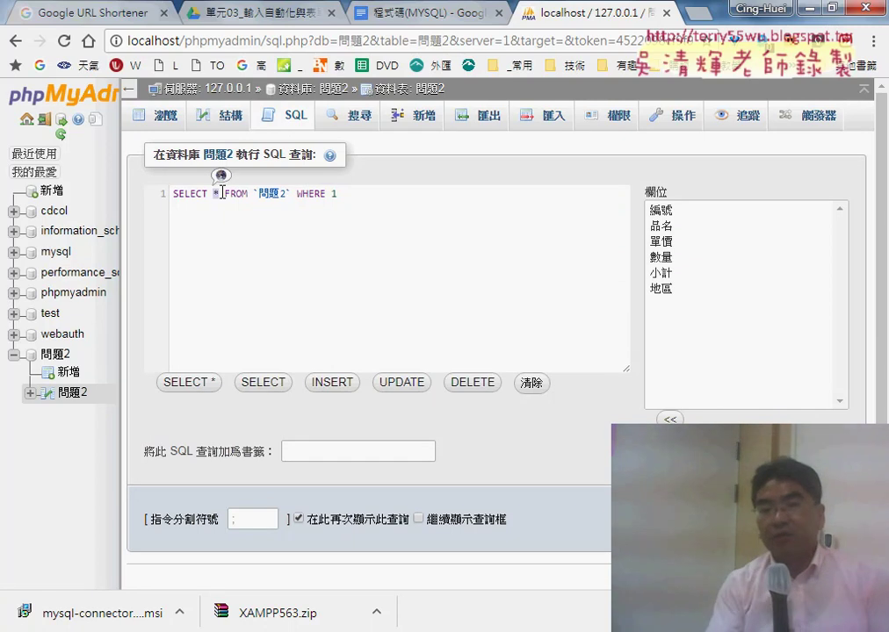
{"action": "left_click_drag", "start_coordinate": [293, 194], "coordinate": [377, 195]}
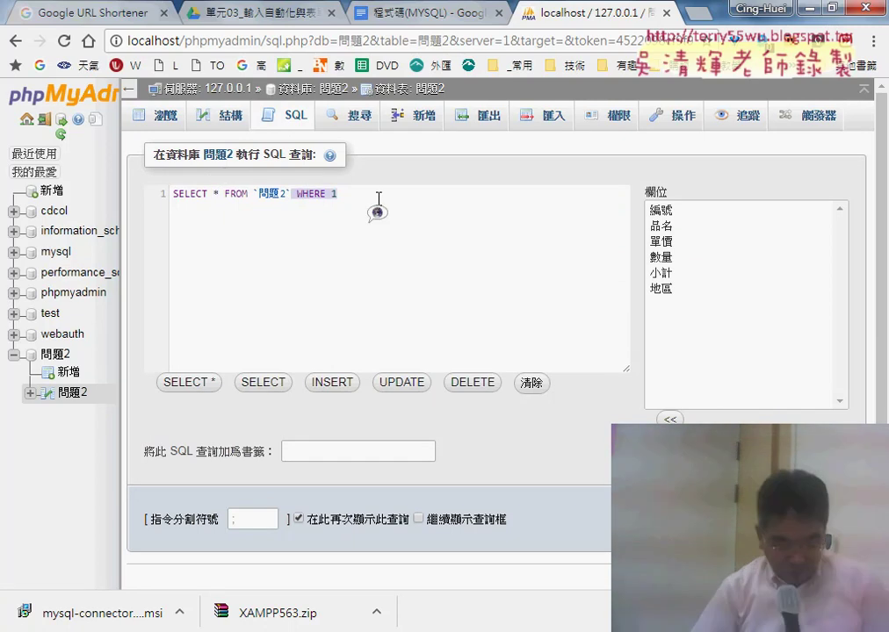
{"action": "key", "text": "Delete"}
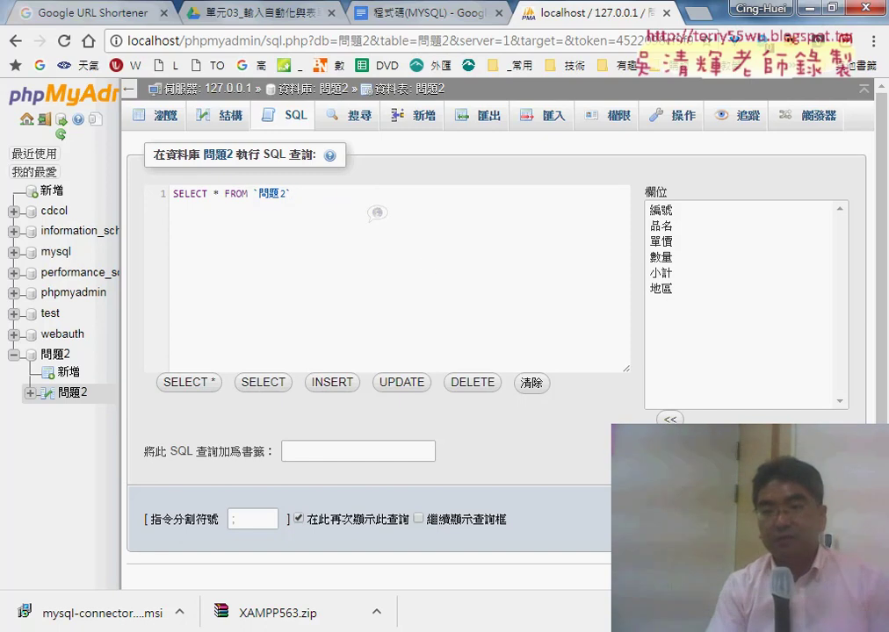
{"action": "key", "text": "ctrl+Return"}
Review the listed 問題2 rows, then switch back through the VBA editor to Excel
{"action": "scroll", "coordinate": [390, 402], "scroll_direction": "down", "scroll_amount": 4}
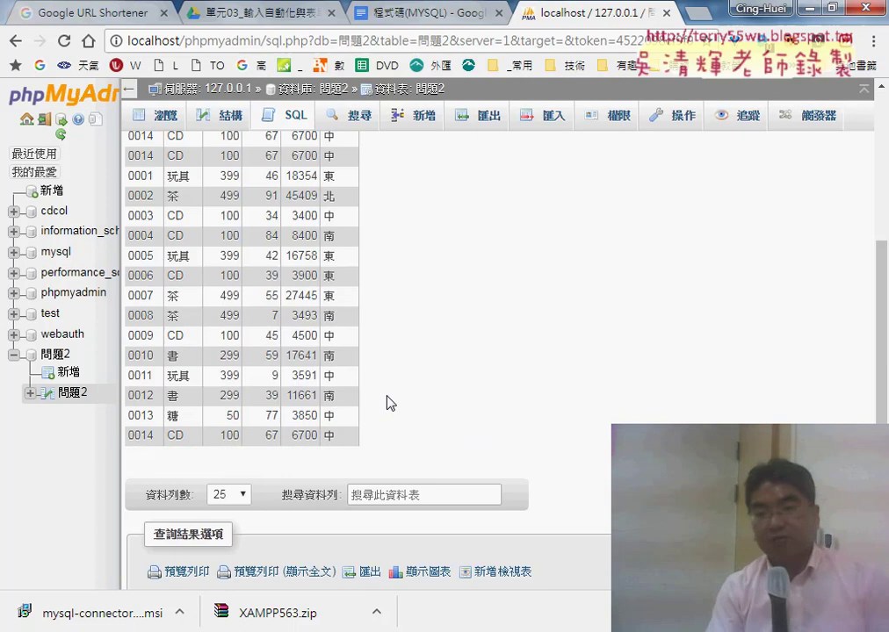
{"action": "scroll", "coordinate": [358, 410], "scroll_direction": "up", "scroll_amount": 1}
{"action": "mouse_move", "coordinate": [353, 496]}
{"action": "left_mouse_down"}
{"action": "mouse_move", "coordinate": [180, 332]}
{"action": "mouse_move", "coordinate": [132, 180]}
{"action": "left_mouse_up"}
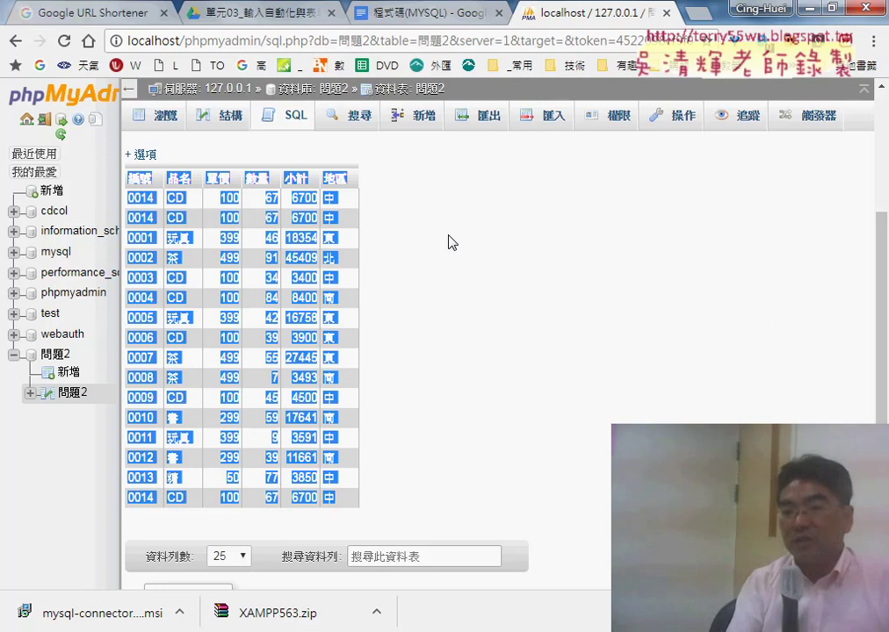
{"action": "key", "text": "alt+Tab"}
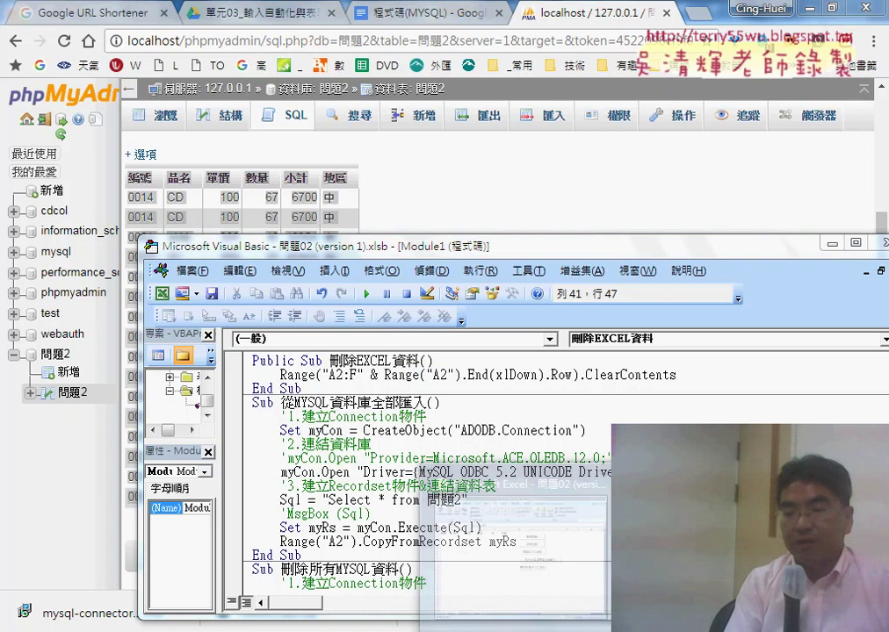
{"action": "key", "text": "alt+Tab"}
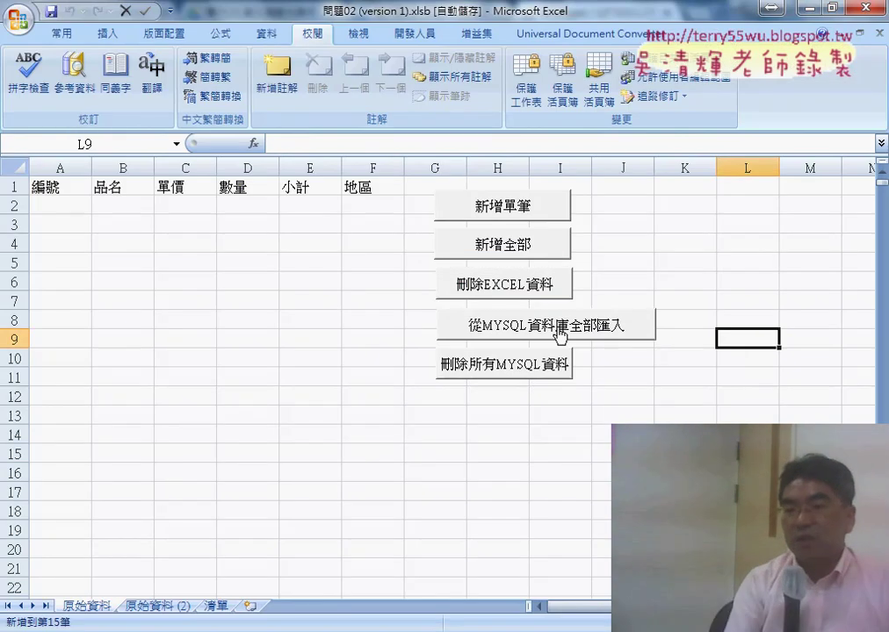
Import all MySQL rows with 從MYSQL資料庫全部匯入 and select the first imported row A2:F2
{"action": "left_click", "coordinate": [558, 334]}
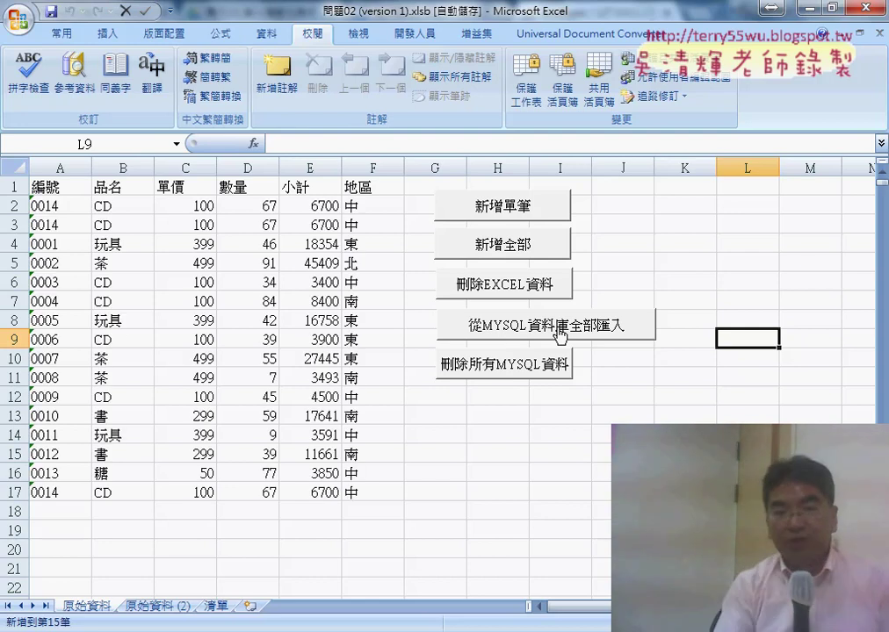
{"action": "left_click", "coordinate": [46, 206]}
{"action": "left_click_drag", "start_coordinate": [47, 206], "coordinate": [359, 207]}
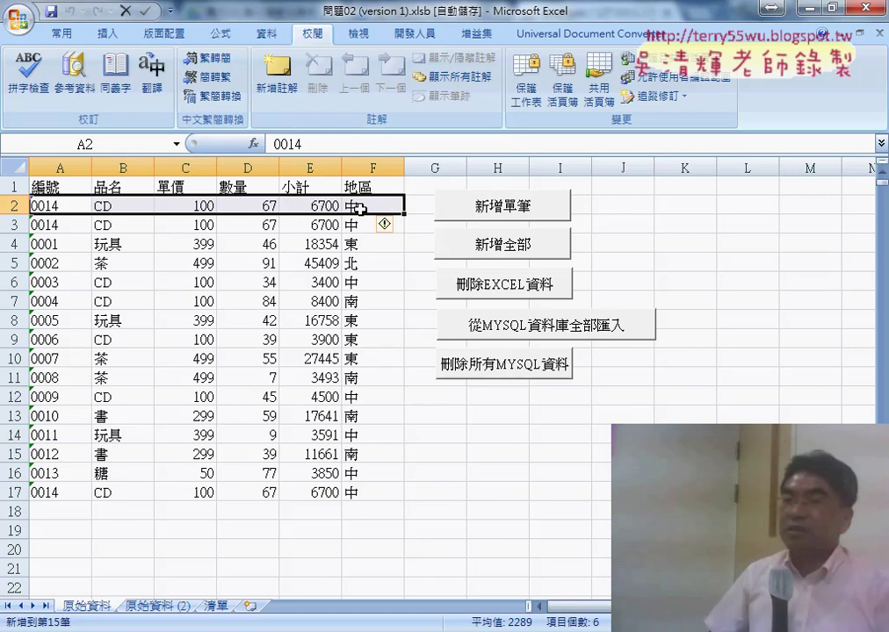
Open the import button's macro code via 指定巨集 > Edit and reposition the editor
{"action": "right_click", "coordinate": [567, 338]}
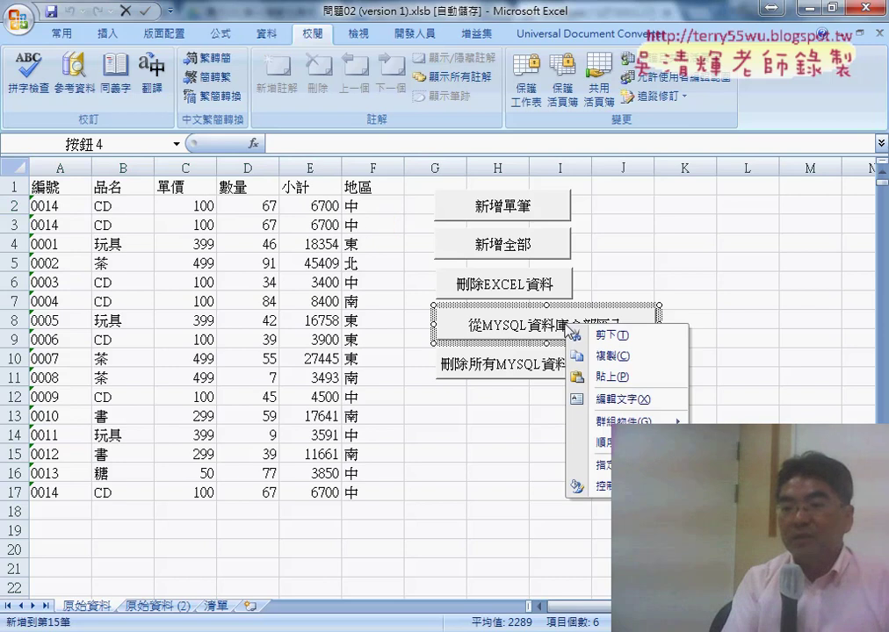
{"action": "left_click", "coordinate": [605, 465]}
{"action": "left_click", "coordinate": [746, 364]}
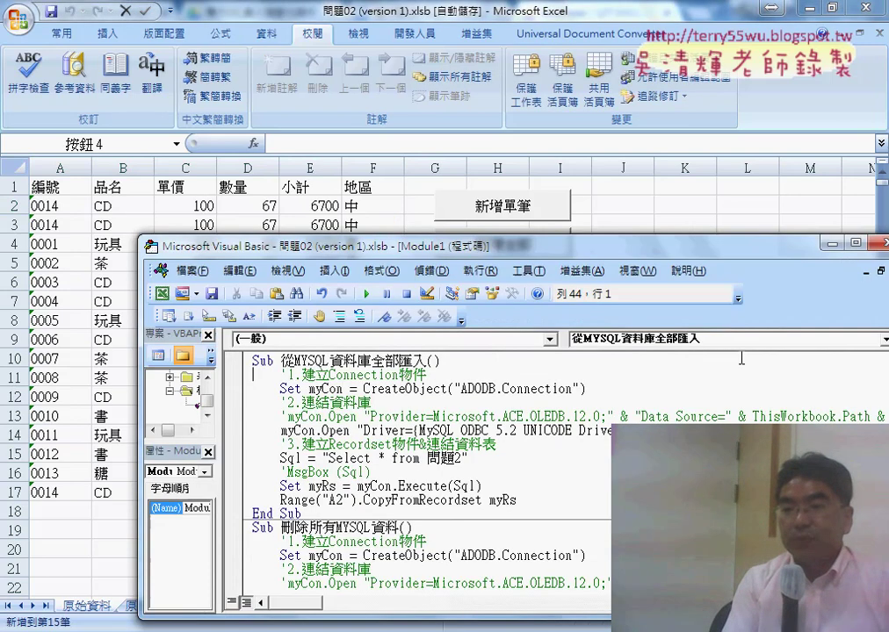
{"action": "mouse_move", "coordinate": [520, 254]}
{"action": "left_mouse_down"}
{"action": "mouse_move", "coordinate": [410, 125]}
{"action": "mouse_move", "coordinate": [393, 55]}
{"action": "left_mouse_up"}
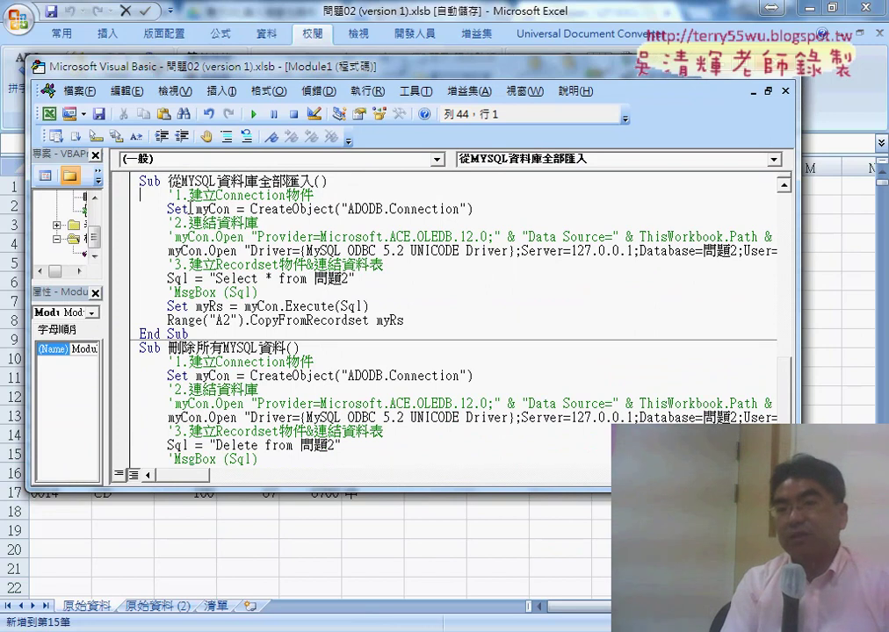
Highlight the ADODB connection line and the Select * from 問題2 query text
{"action": "left_click_drag", "start_coordinate": [168, 209], "coordinate": [472, 211]}
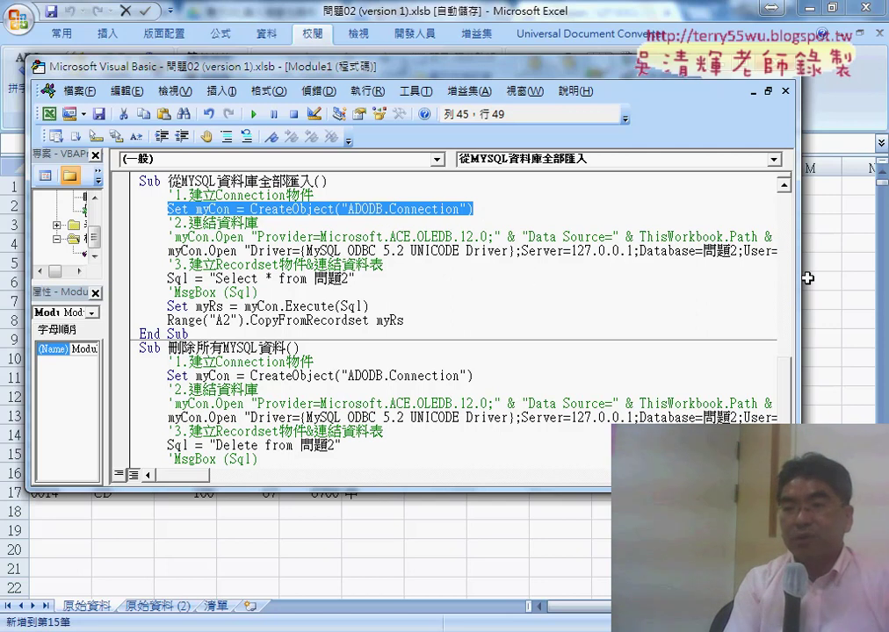
{"action": "left_click_drag", "start_coordinate": [800, 278], "coordinate": [841, 279]}
{"action": "left_click", "coordinate": [389, 251]}
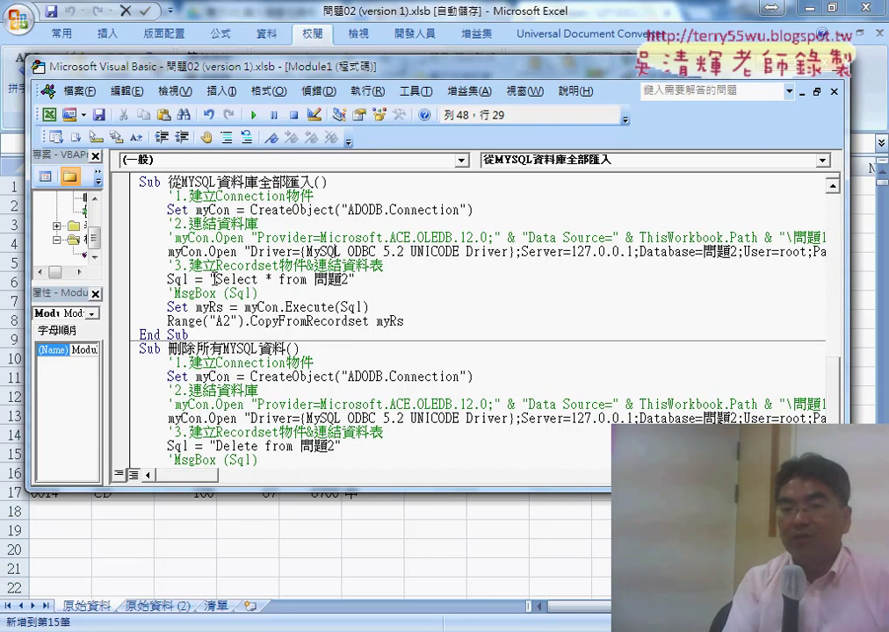
{"action": "left_click_drag", "start_coordinate": [211, 279], "coordinate": [358, 279]}
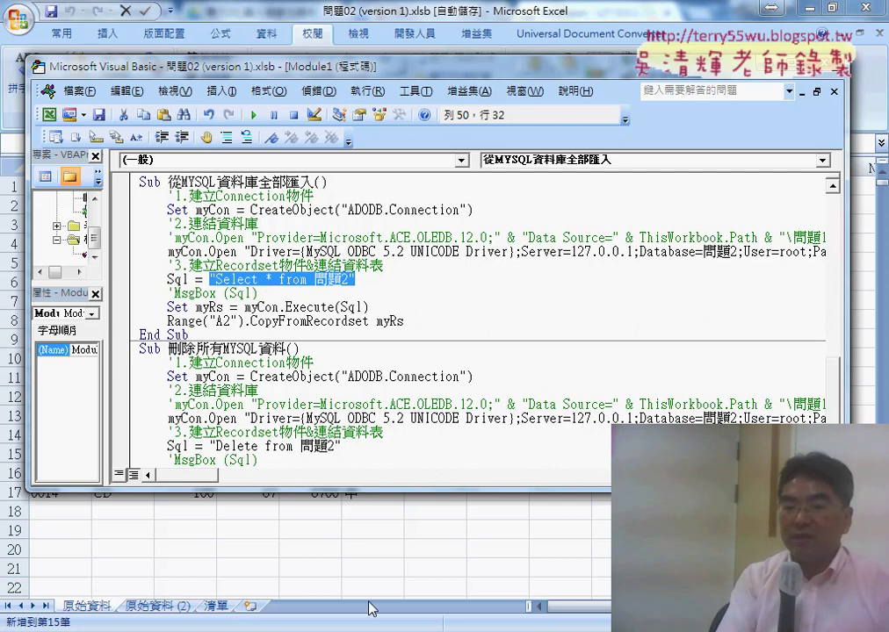
{"action": "left_click", "coordinate": [413, 549]}
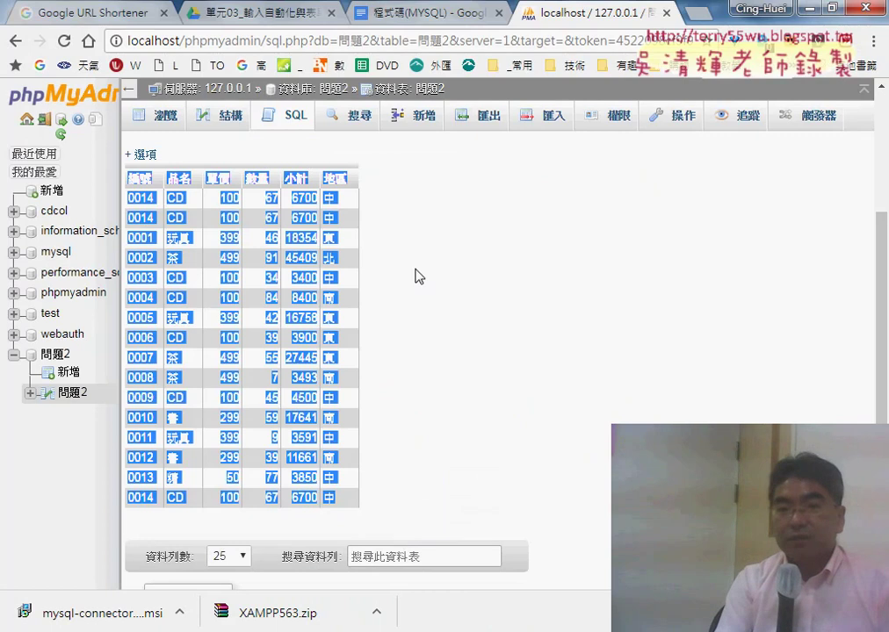
Build SELECT * FROM `問題2` in the SQL tab by deleting WHERE 1, and select it
{"action": "left_click", "coordinate": [296, 125]}
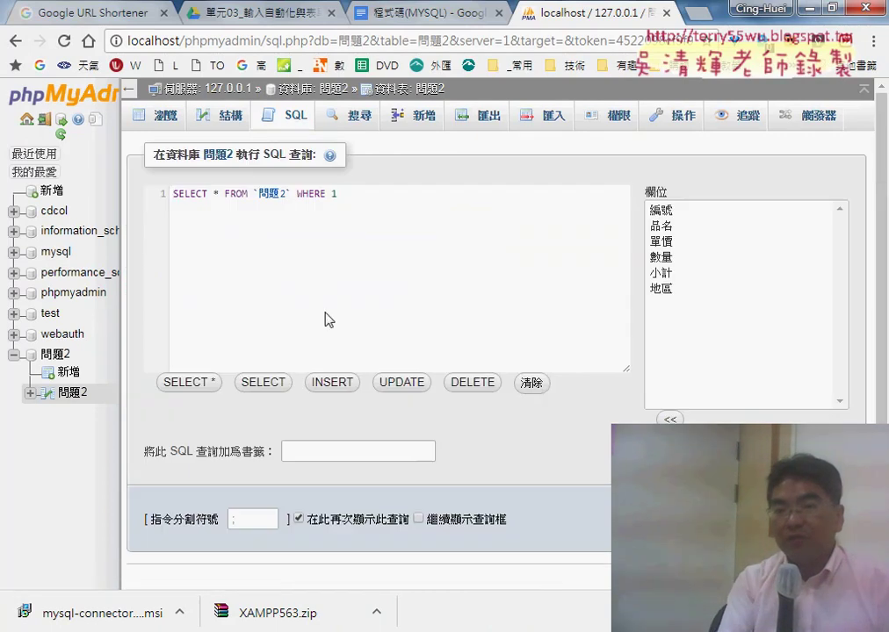
{"action": "left_click", "coordinate": [264, 383]}
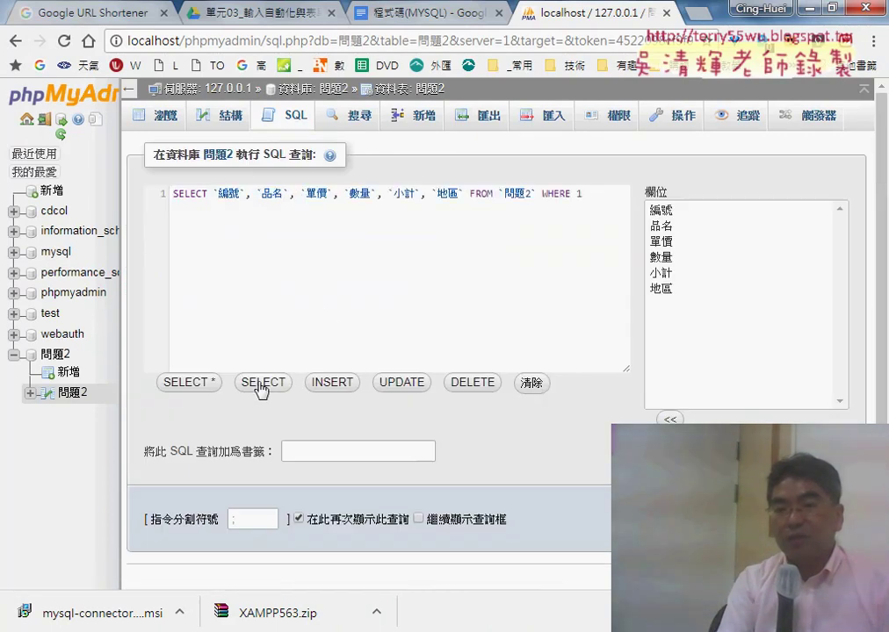
{"action": "left_click", "coordinate": [203, 387]}
{"action": "left_click_drag", "start_coordinate": [297, 199], "coordinate": [377, 194]}
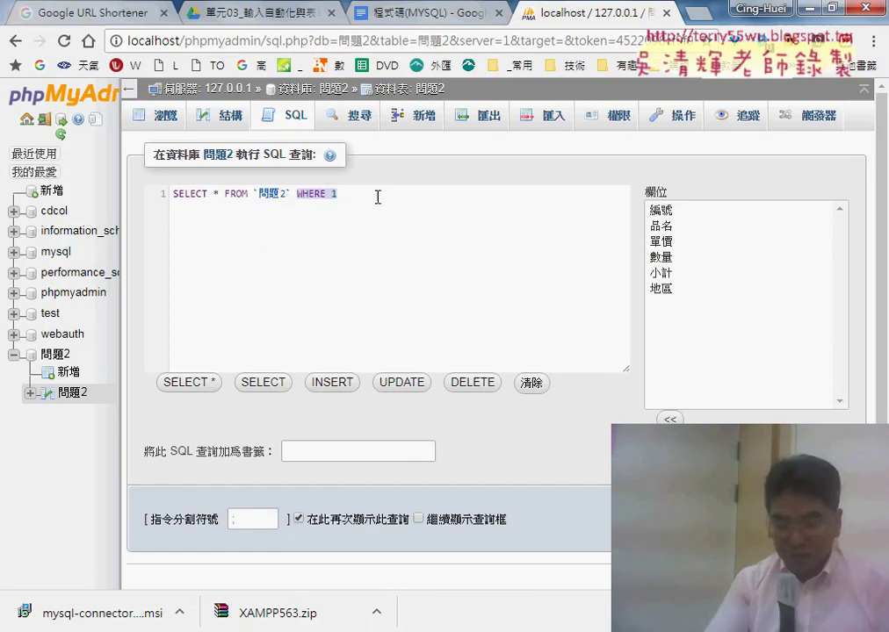
{"action": "key", "text": "BackSpace"}
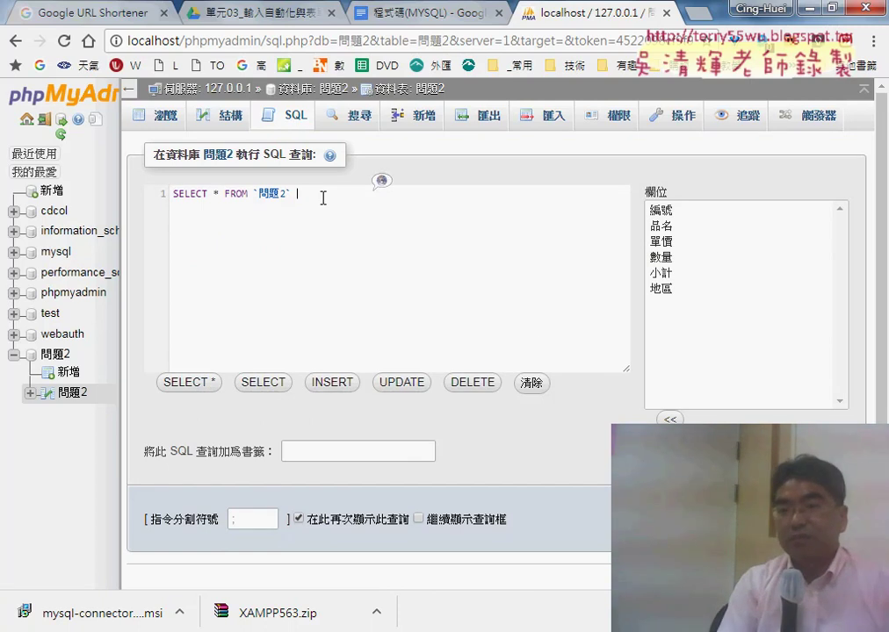
{"action": "left_click_drag", "start_coordinate": [323, 198], "coordinate": [169, 199]}
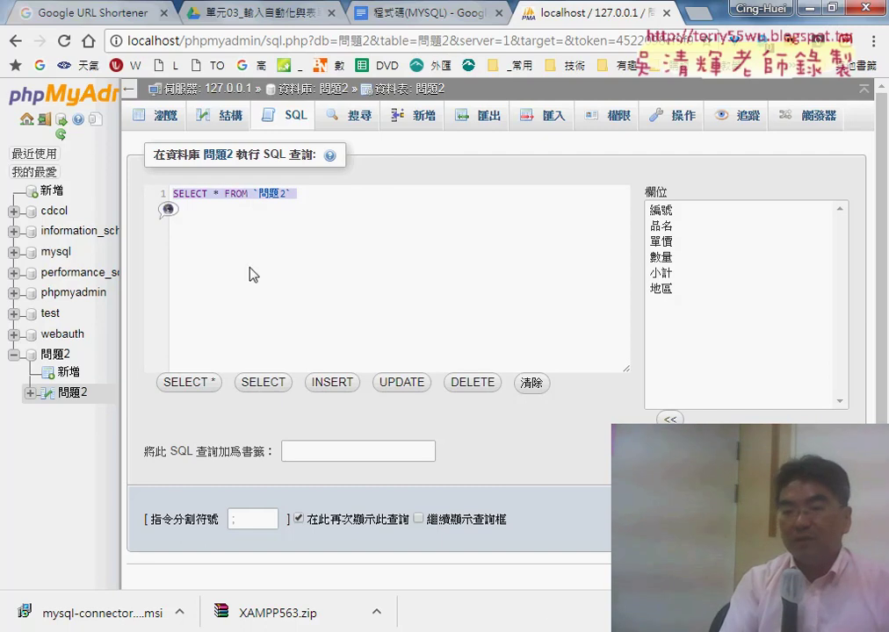
Test wrapping 問題2 in backticks and quotes in the Sql string, then remove the quotes
{"action": "mouse_move", "coordinate": [584, 625]}
{"action": "left_click", "coordinate": [590, 527]}
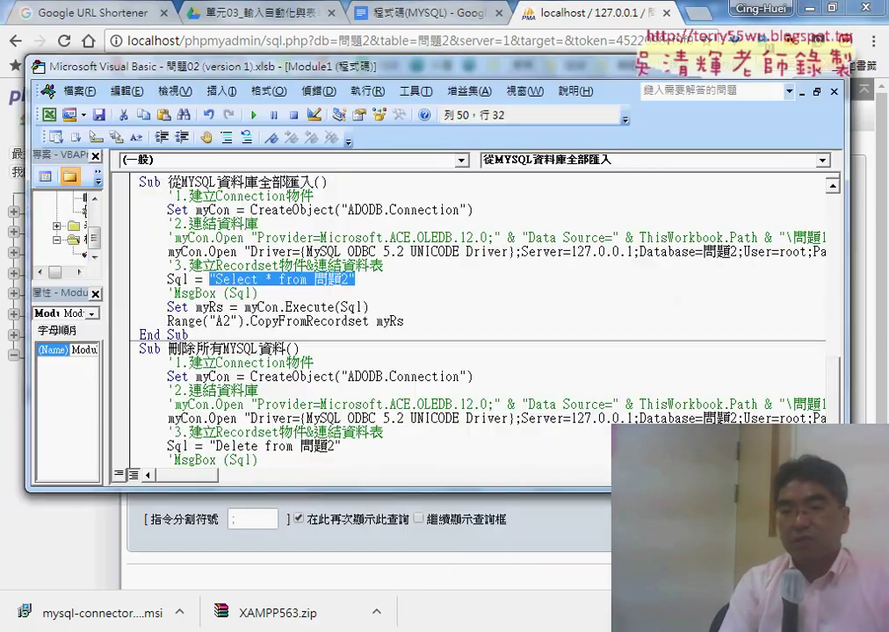
{"action": "left_click", "coordinate": [384, 278]}
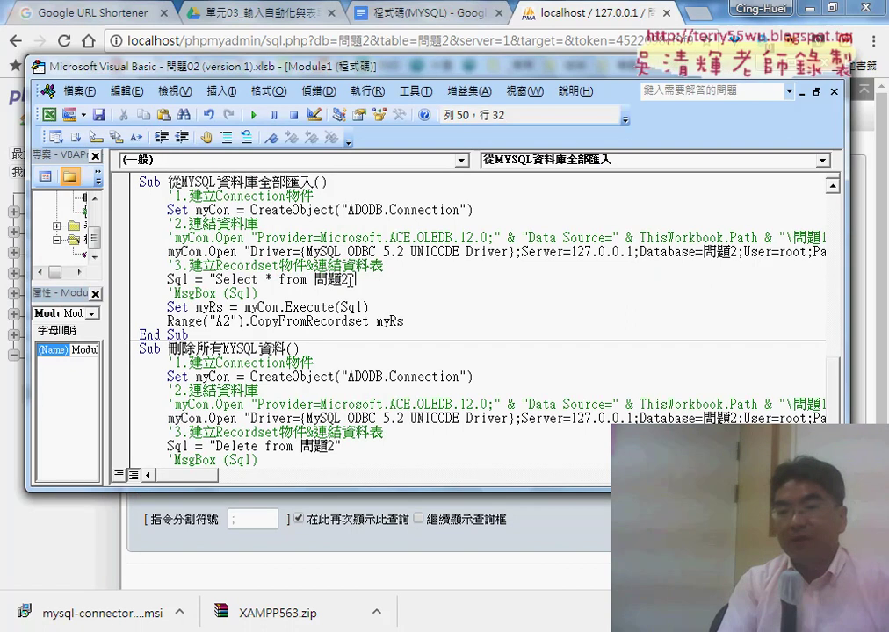
{"action": "double_click", "coordinate": [327, 279]}
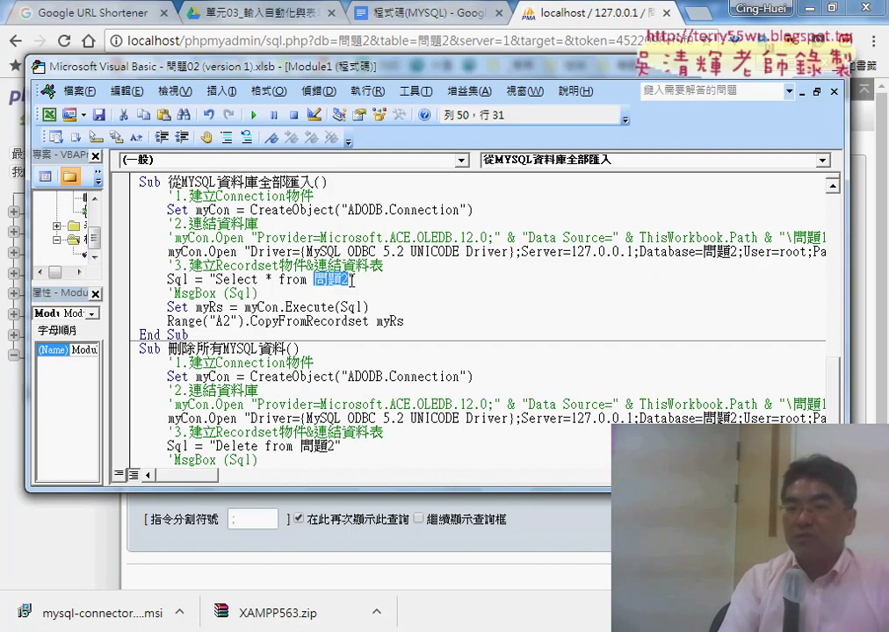
{"action": "left_click", "coordinate": [351, 279]}
{"action": "left_click", "coordinate": [314, 279]}
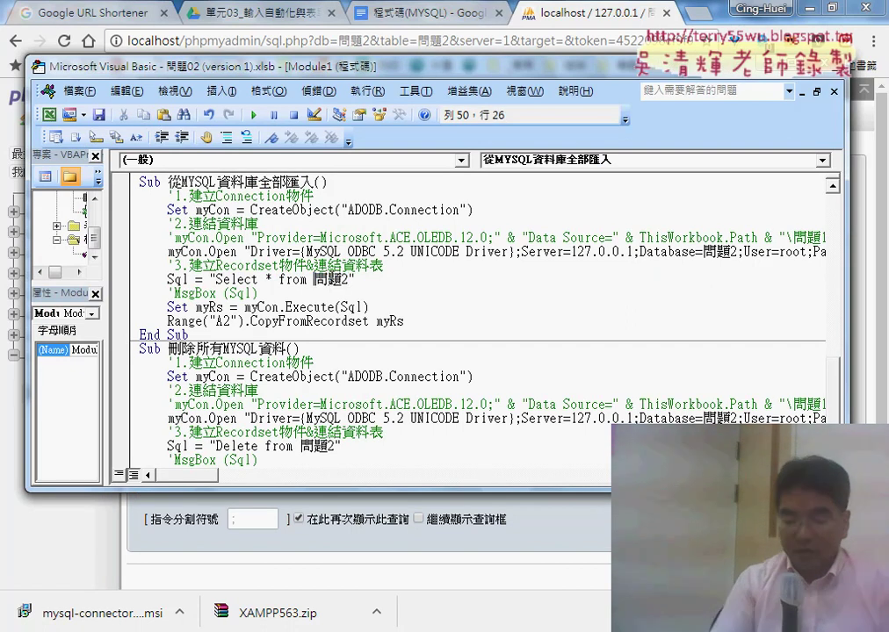
{"action": "type", "text": "`問題2"}
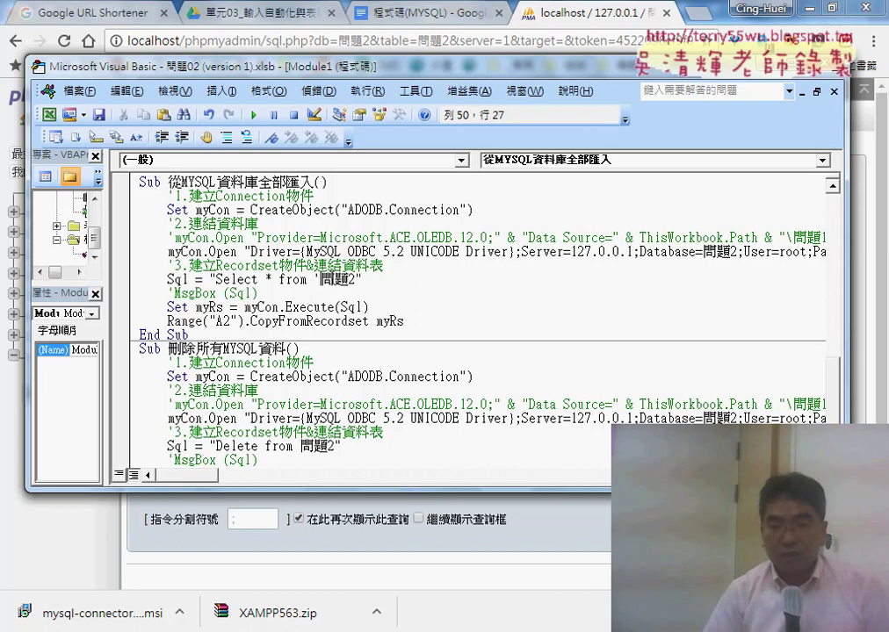
{"action": "type", "text": "`"}
{"action": "type", "text": "'"}
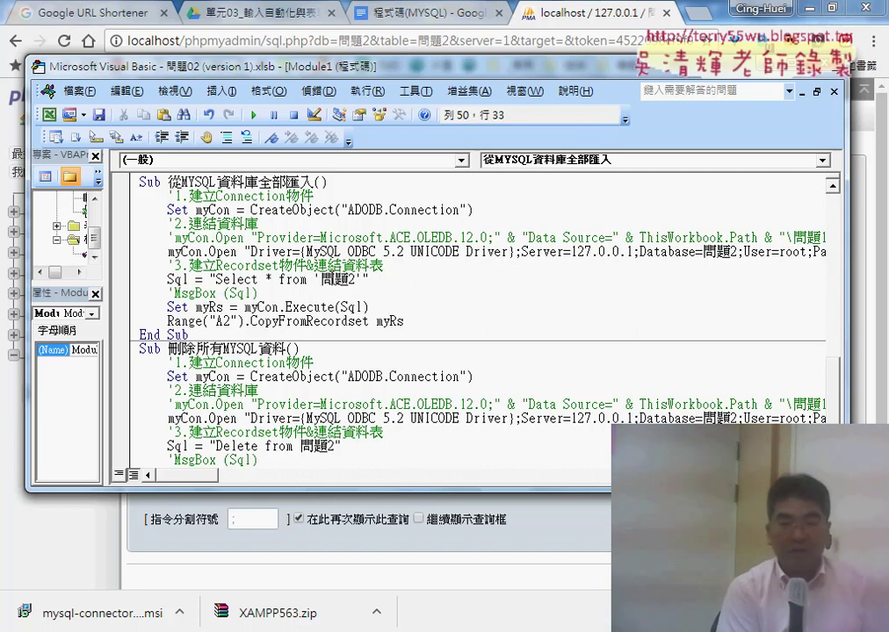
{"action": "key", "text": "BackSpace"}
{"action": "left_click", "coordinate": [294, 279]}
{"action": "key", "text": "BackSpace"}
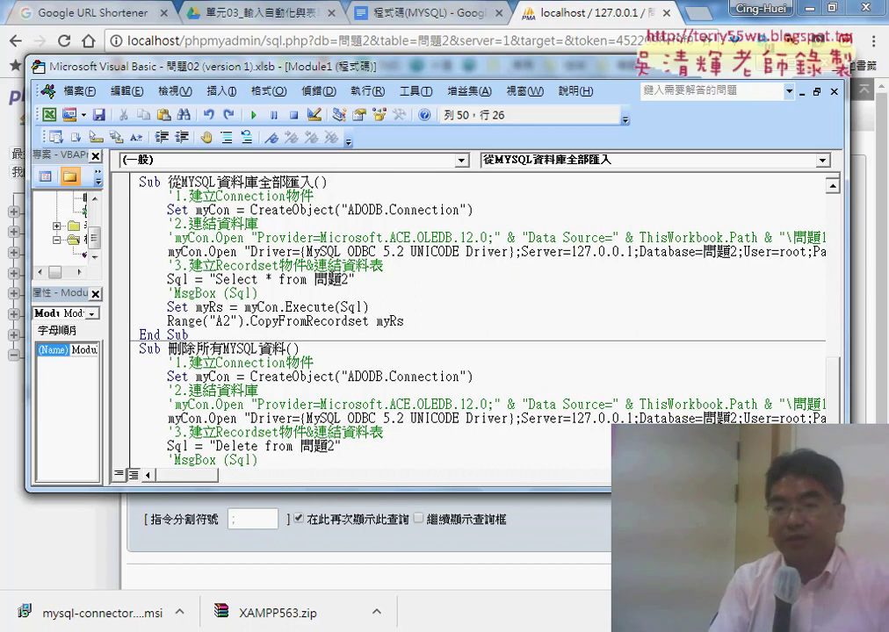
Highlight the line executing the query into myRs
{"action": "left_click_drag", "start_coordinate": [378, 309], "coordinate": [168, 308]}
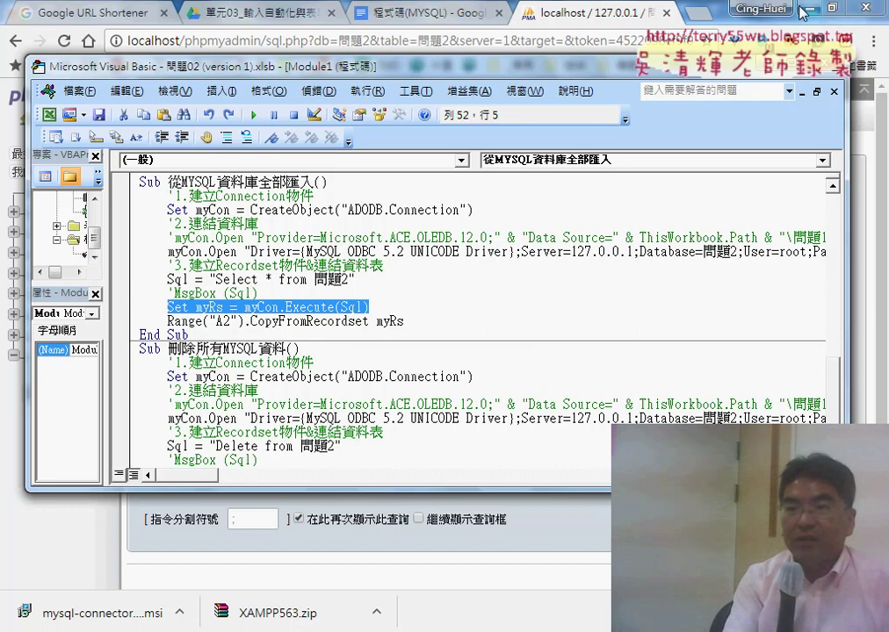
{"action": "left_click_drag", "start_coordinate": [372, 70], "coordinate": [557, 91]}
{"action": "left_click", "coordinate": [576, 319]}
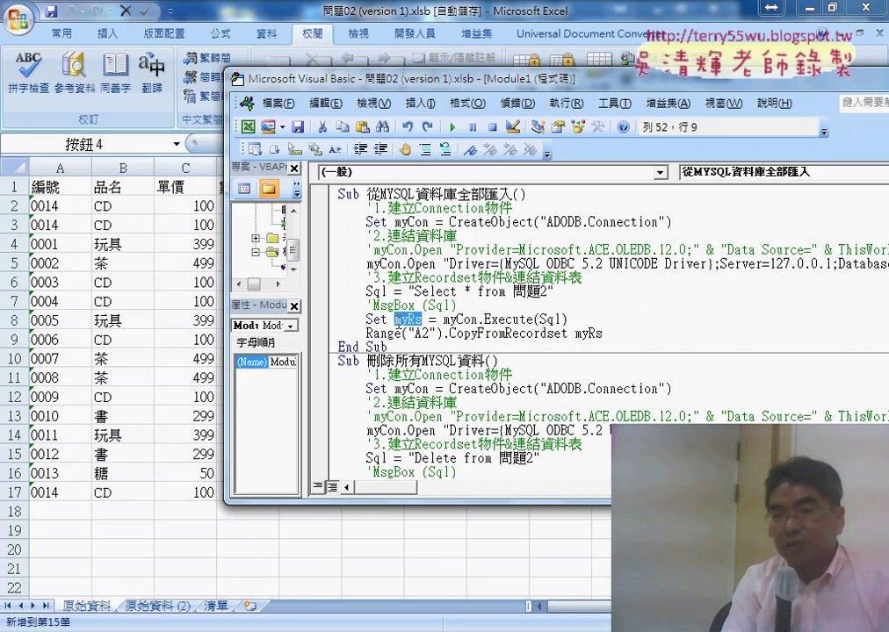
Highlight the Execute(Sql) call and the line copying the recordset into A2
{"action": "left_click_drag", "start_coordinate": [579, 322], "coordinate": [457, 320]}
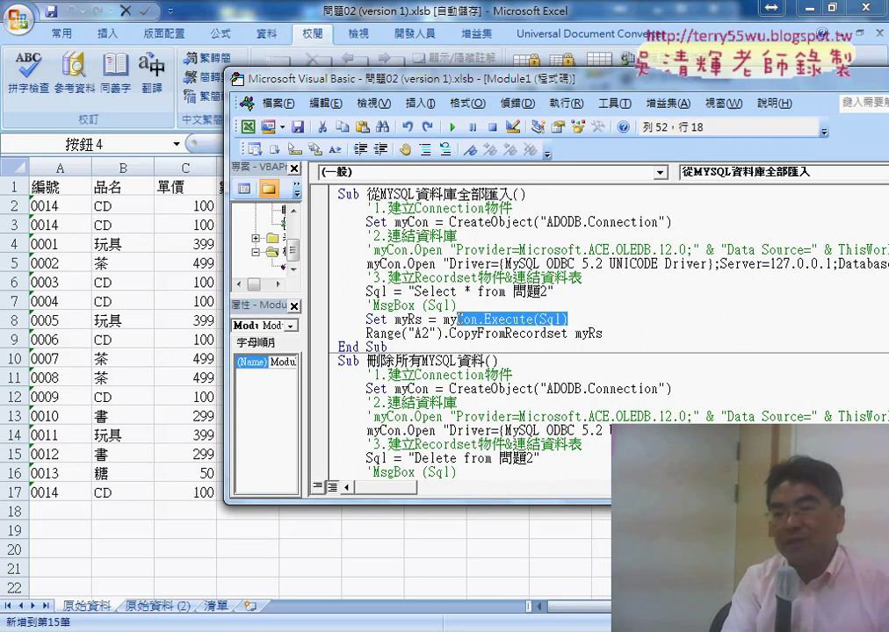
{"action": "left_click", "coordinate": [425, 320]}
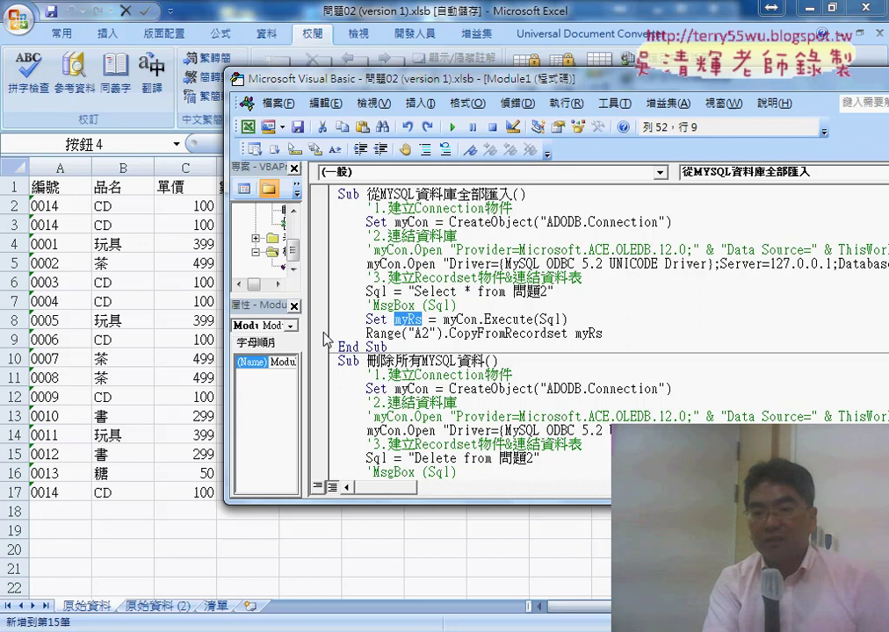
{"action": "mouse_move", "coordinate": [365, 334]}
{"action": "left_mouse_down"}
{"action": "mouse_move", "coordinate": [591, 342]}
{"action": "mouse_move", "coordinate": [627, 333]}
{"action": "left_mouse_up"}
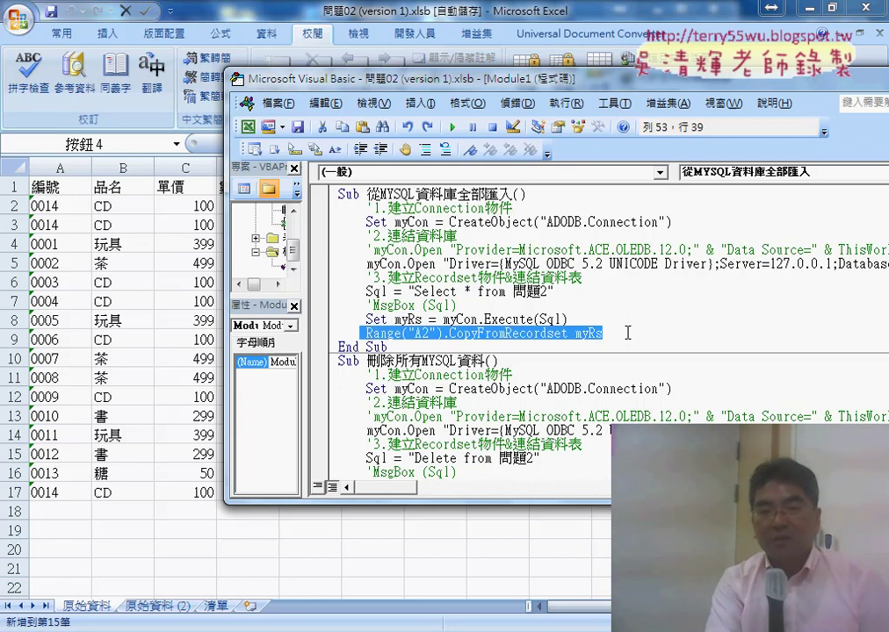
Clear the imported data from A2:F17 and return to the macro code with Alt+F11
{"action": "left_click", "coordinate": [131, 290]}
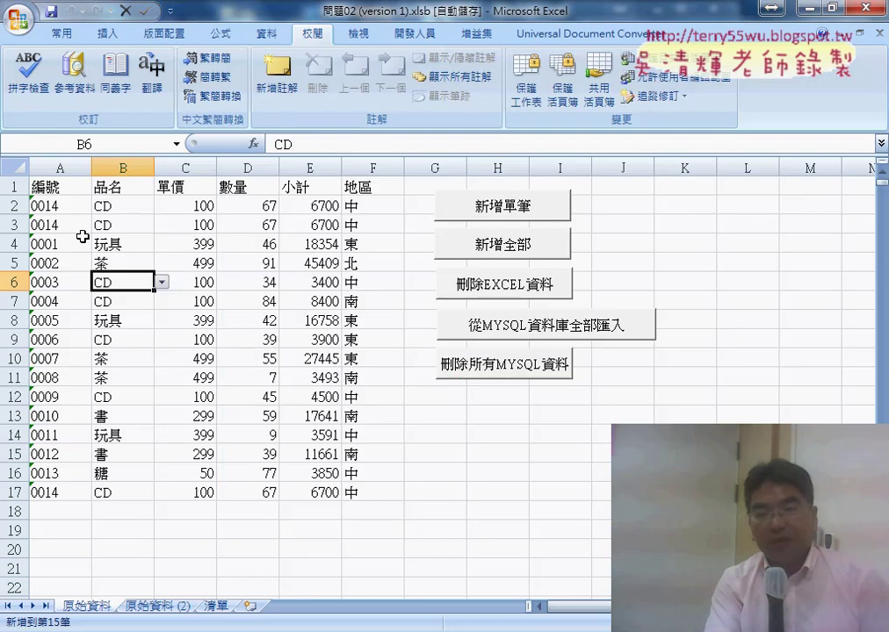
{"action": "left_click_drag", "start_coordinate": [52, 206], "coordinate": [349, 494]}
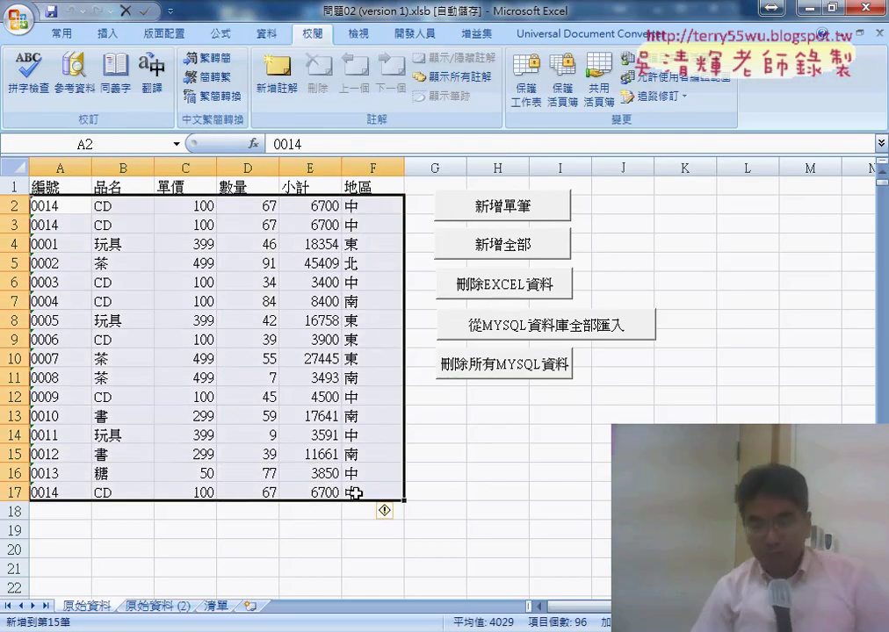
{"action": "key", "text": "Delete"}
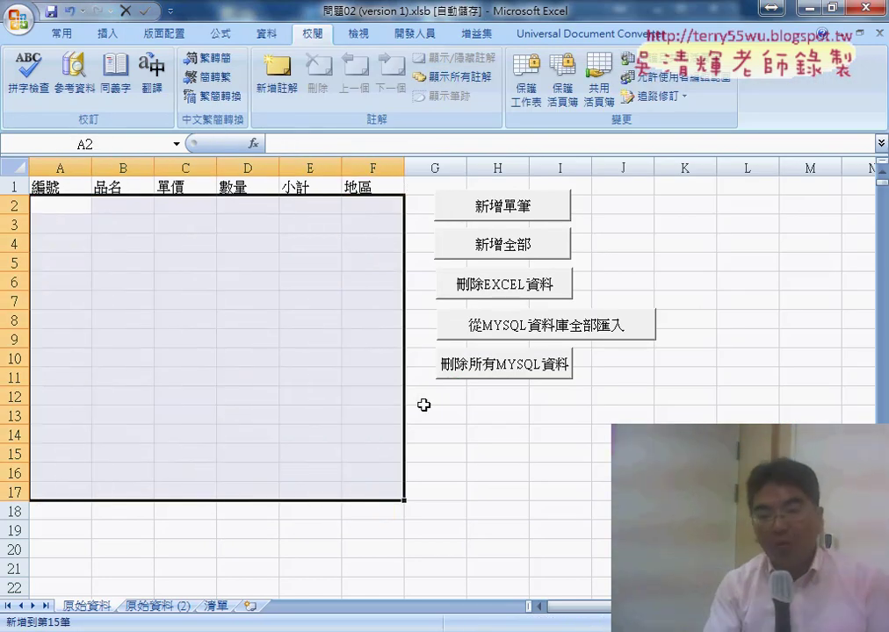
{"action": "key", "text": "alt+F11"}
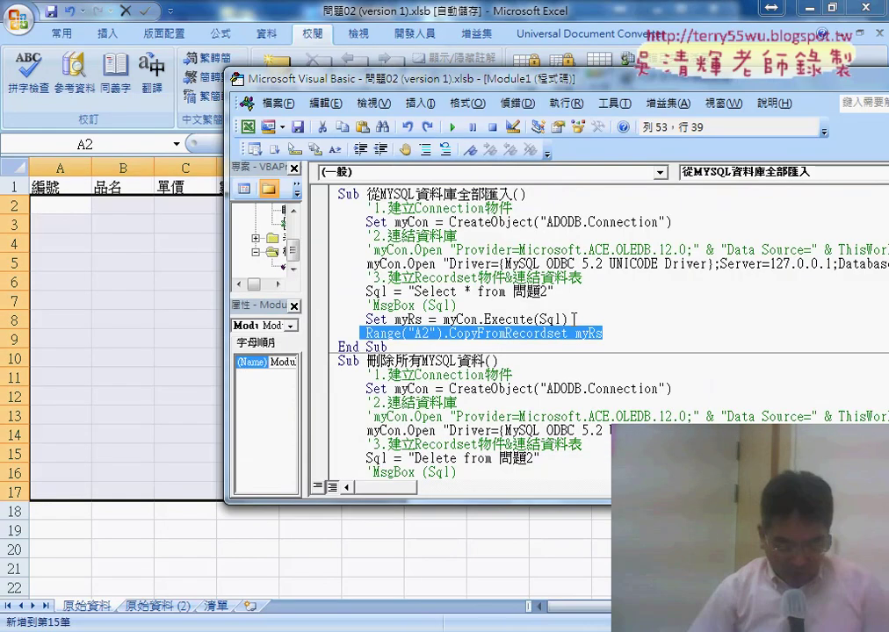
Delete the old CopyFromRecordset line and start typing range("A2").cop, browsing IntelliSense to CopyFromRecordset
{"action": "key", "text": "Delete"}
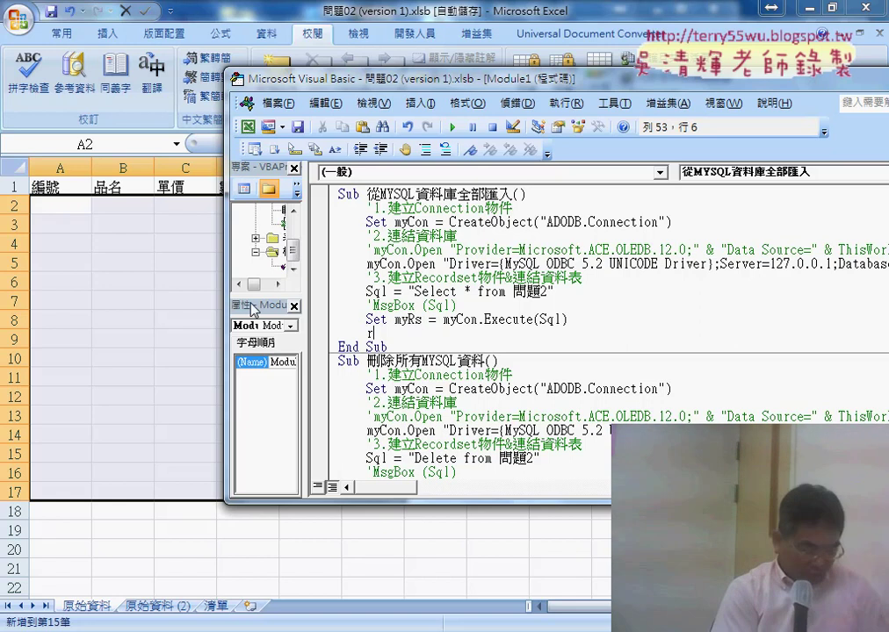
{"action": "type", "text": "ran"}
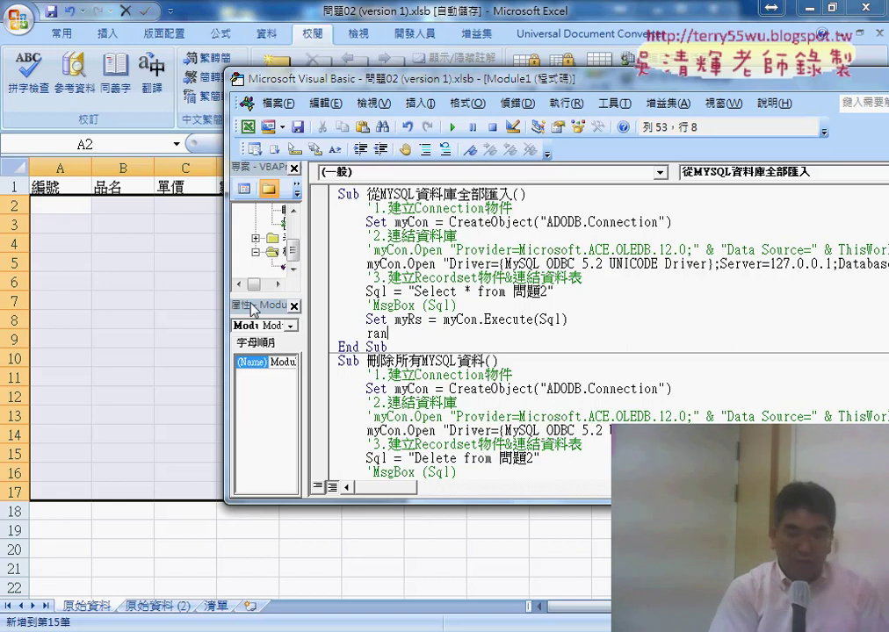
{"action": "type", "text": "ge"}
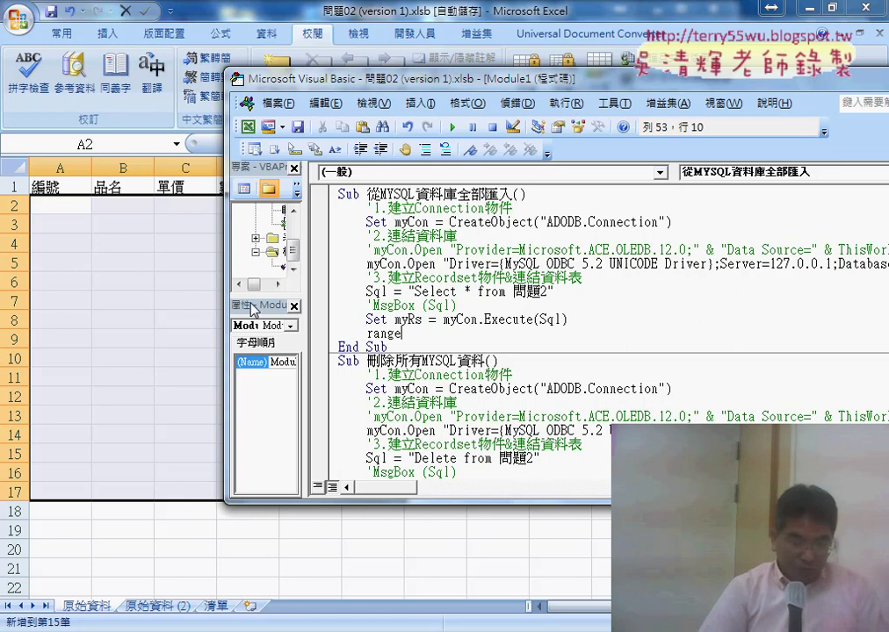
{"action": "type", "text": "(\"A2"}
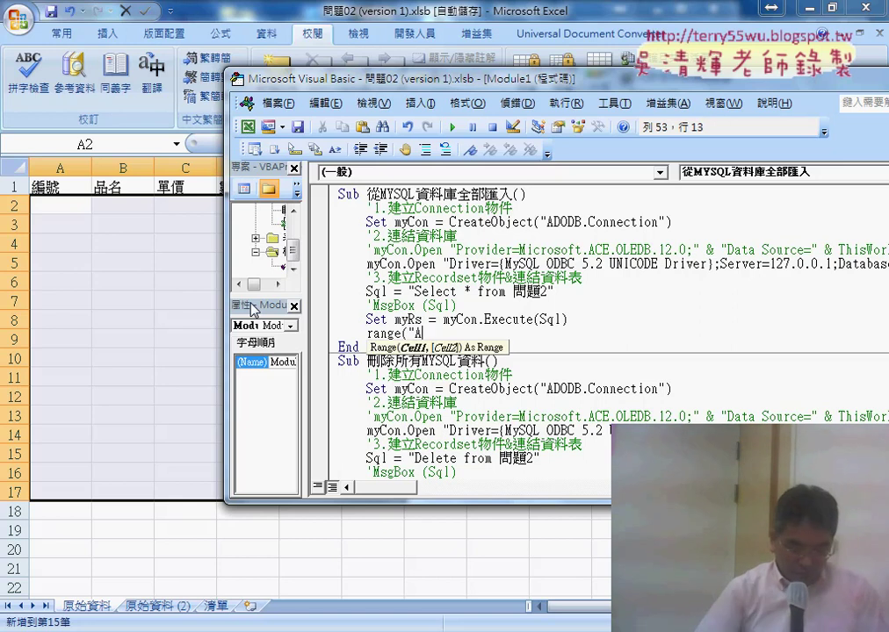
{"action": "type", "text": "\""}
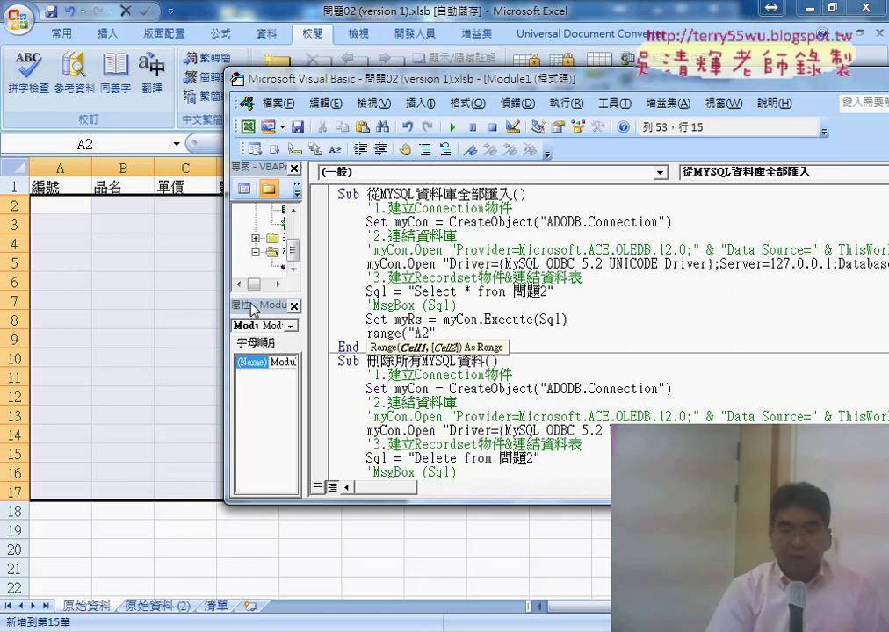
{"action": "type", "text": ")."}
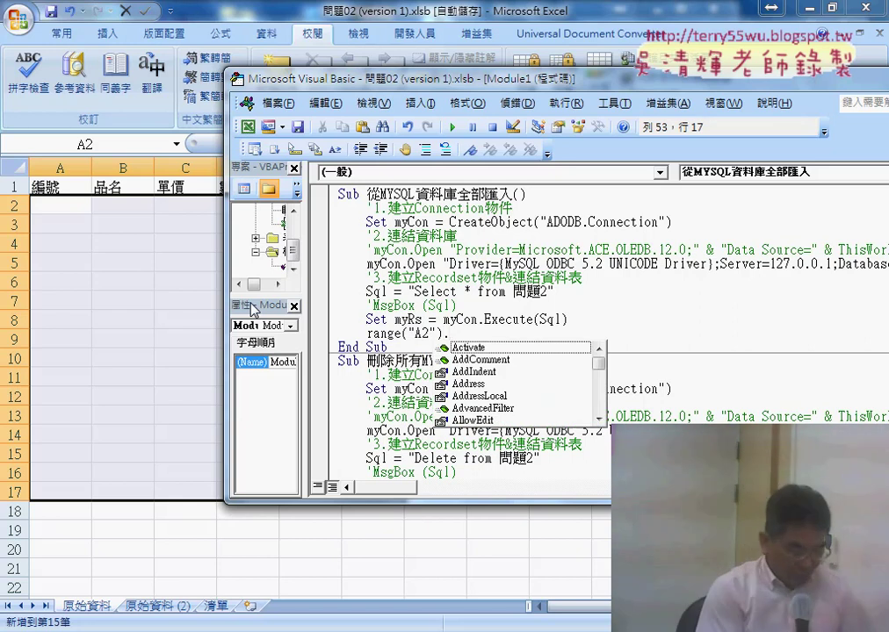
{"action": "type", "text": "cp"}
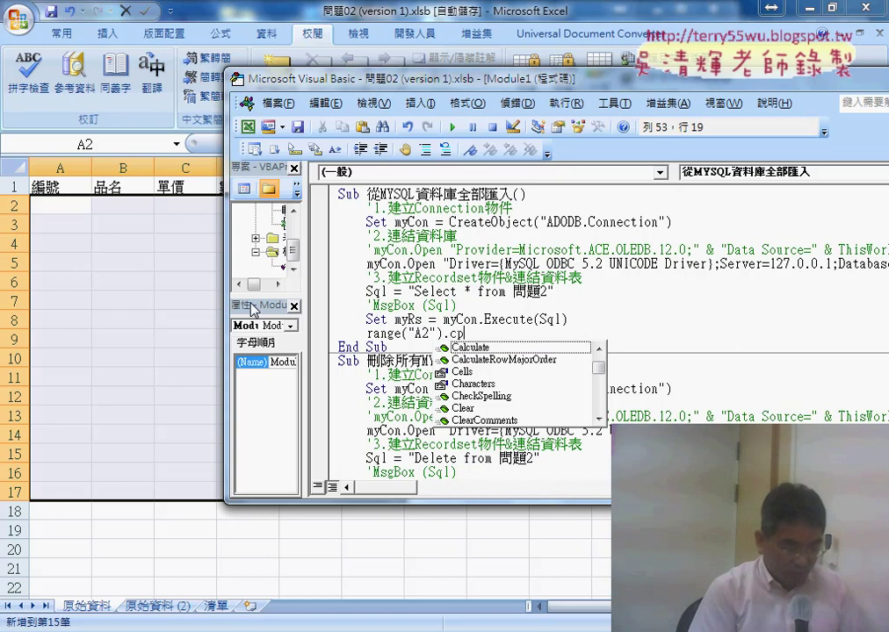
{"action": "key", "text": "BackSpace"}
{"action": "type", "text": "o"}
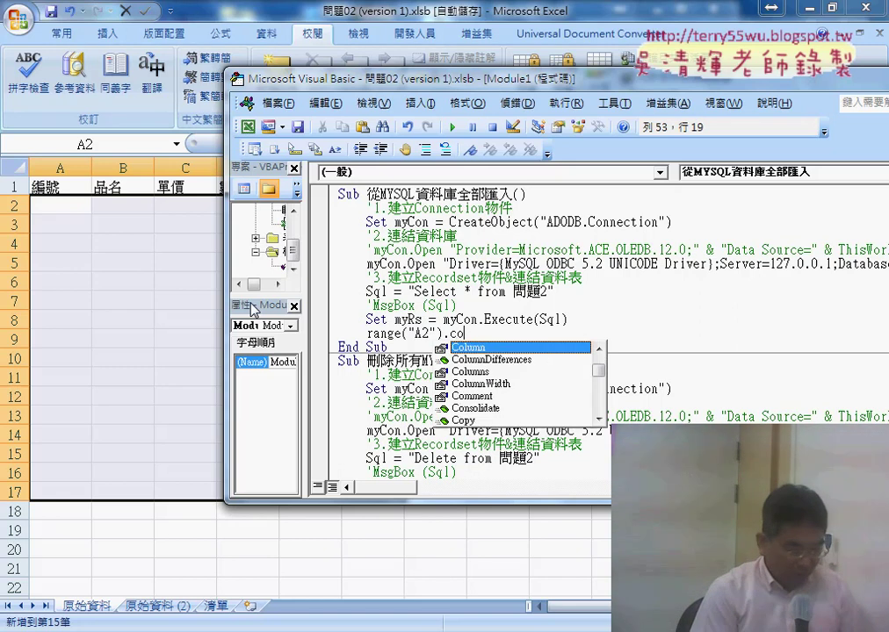
{"action": "type", "text": "p"}
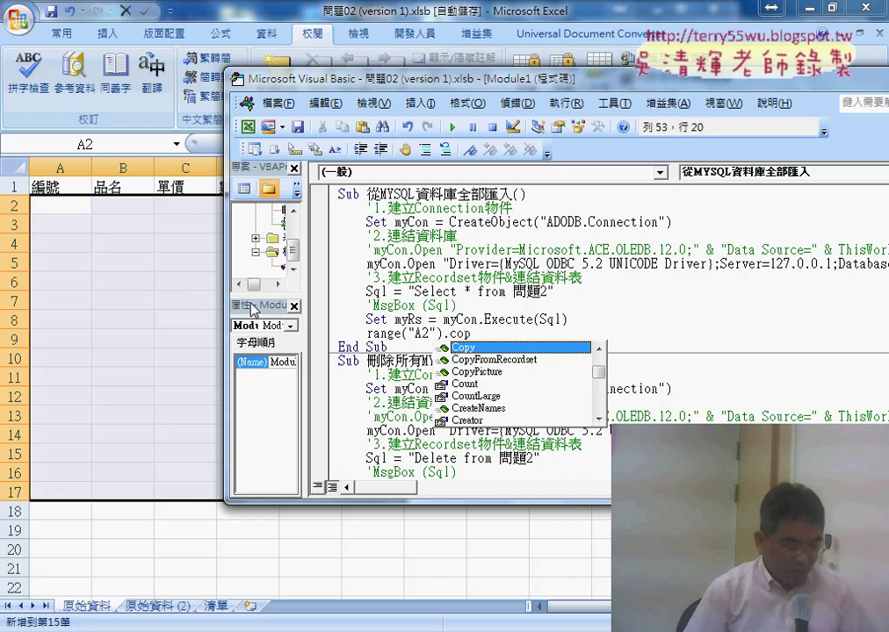
{"action": "key", "text": "Down"}
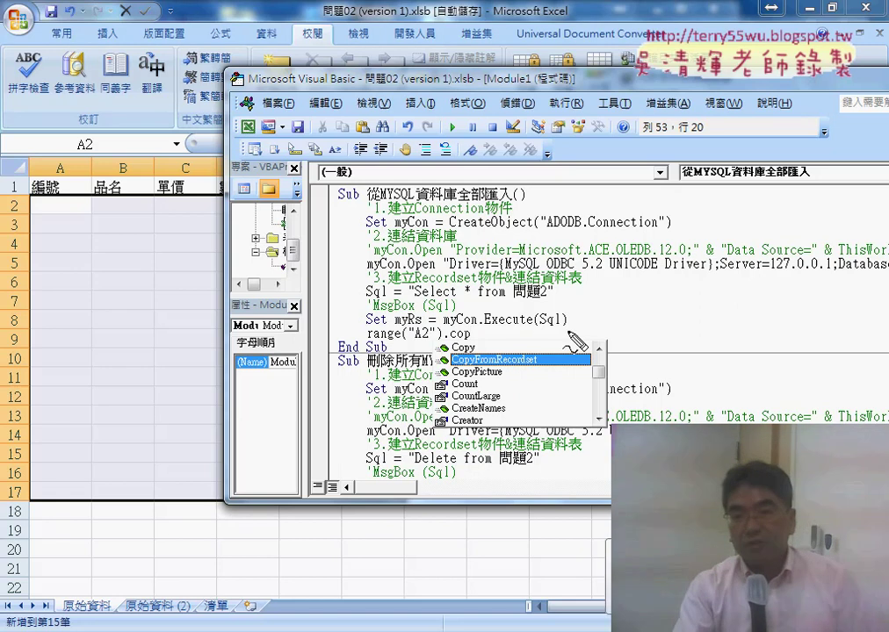
{"action": "left_click_drag", "start_coordinate": [569, 334], "coordinate": [409, 323]}
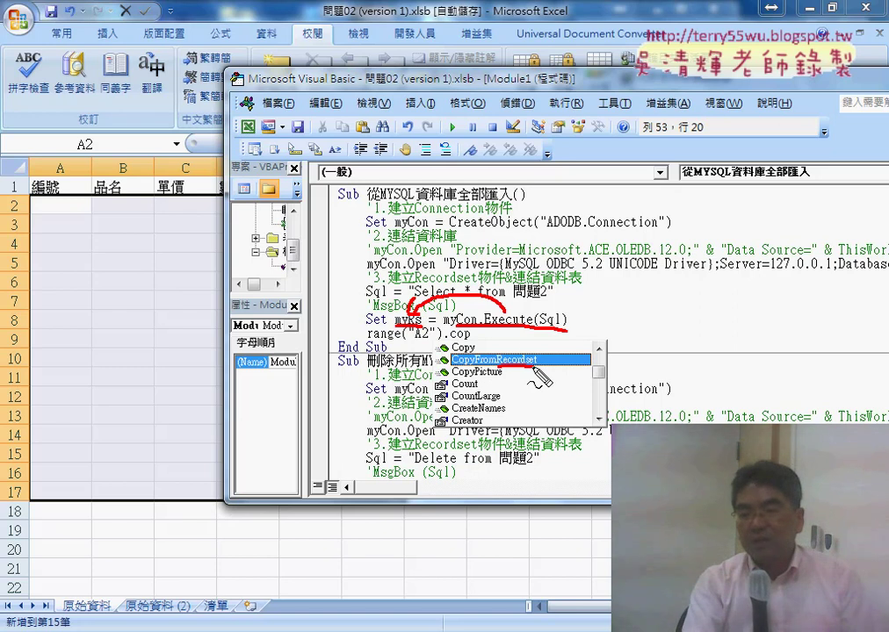
{"action": "left_click_drag", "start_coordinate": [496, 366], "coordinate": [534, 364]}
{"action": "mouse_move", "coordinate": [454, 103]}
{"action": "left_mouse_down"}
{"action": "mouse_move", "coordinate": [454, 183]}
{"action": "mouse_move", "coordinate": [611, 184]}
{"action": "left_mouse_up"}
{"action": "left_click_drag", "start_coordinate": [455, 183], "coordinate": [612, 182]}
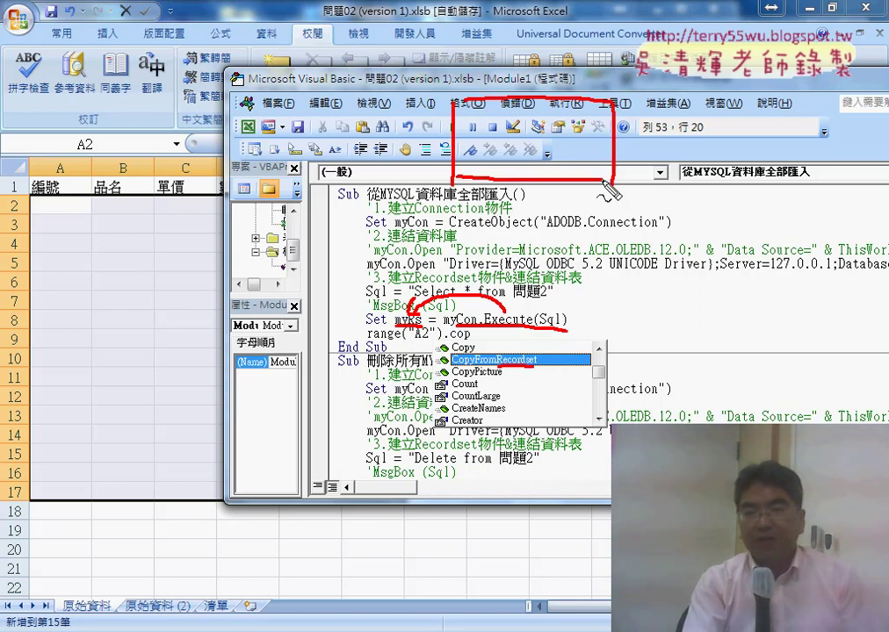
{"action": "left_click_drag", "start_coordinate": [481, 100], "coordinate": [481, 175]}
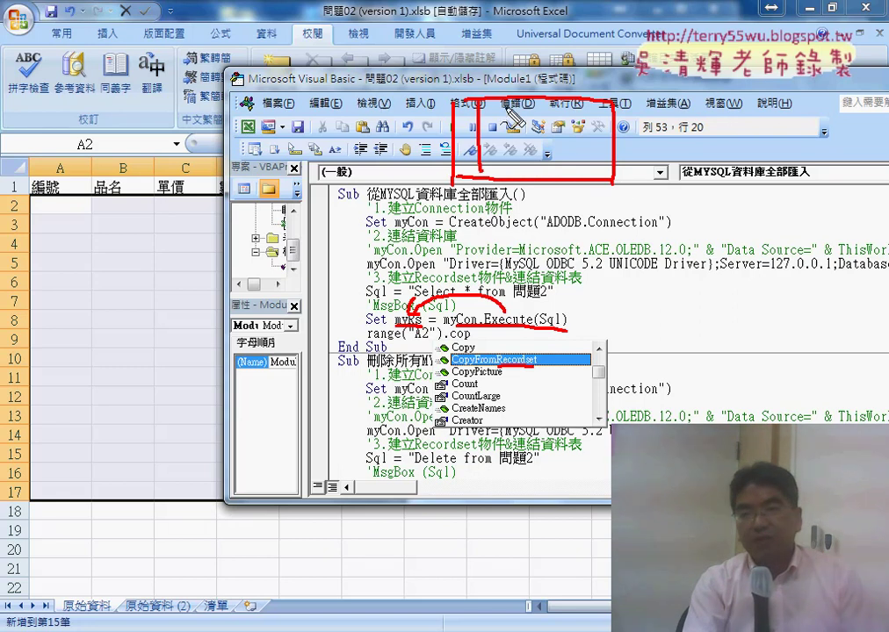
{"action": "left_click_drag", "start_coordinate": [507, 98], "coordinate": [506, 174]}
{"action": "left_click_drag", "start_coordinate": [532, 93], "coordinate": [532, 176]}
{"action": "mouse_move", "coordinate": [559, 92]}
{"action": "left_mouse_down"}
{"action": "mouse_move", "coordinate": [559, 175]}
{"action": "mouse_move", "coordinate": [585, 176]}
{"action": "left_mouse_up"}
{"action": "left_click_drag", "start_coordinate": [456, 110], "coordinate": [606, 110]}
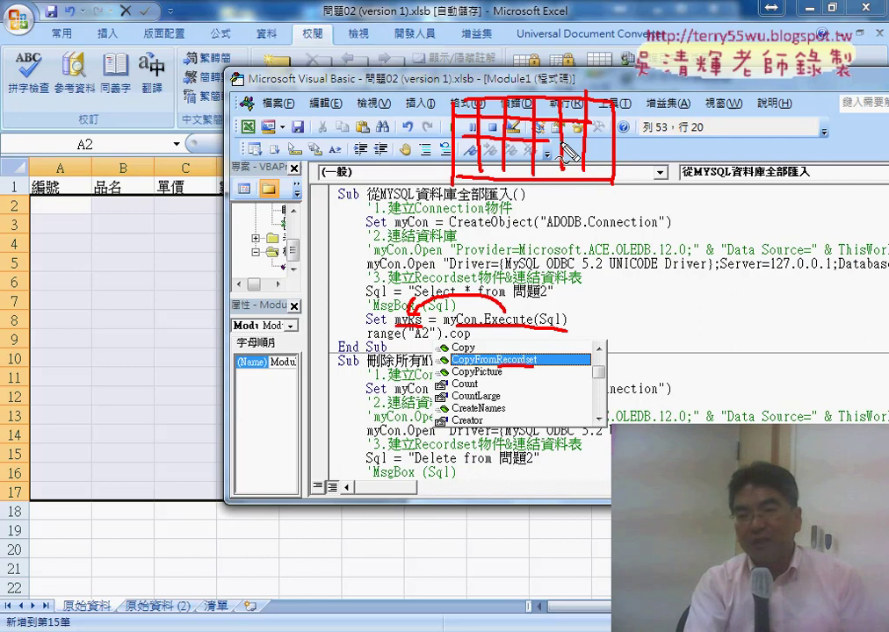
{"action": "left_click_drag", "start_coordinate": [456, 134], "coordinate": [607, 137]}
{"action": "left_click_drag", "start_coordinate": [463, 158], "coordinate": [606, 156]}
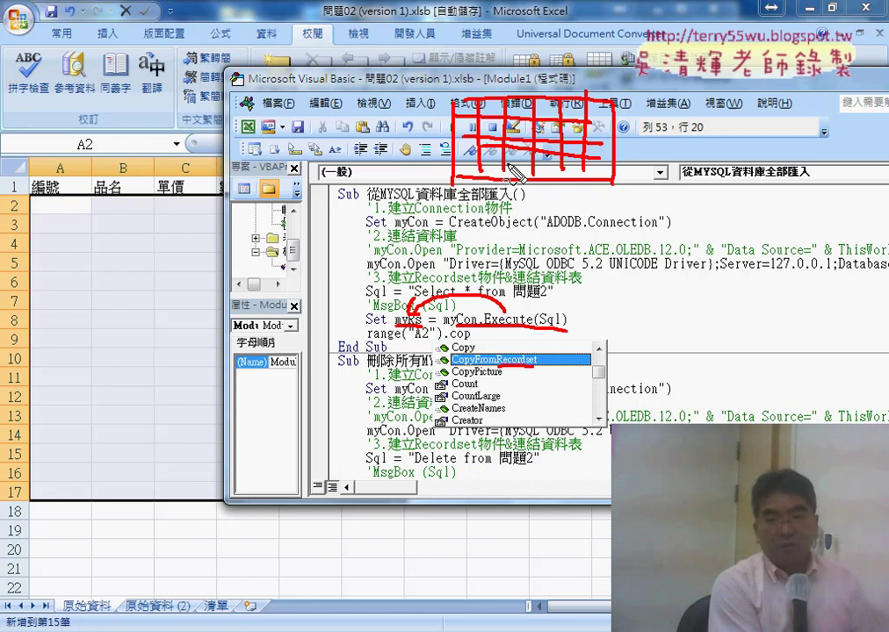
{"action": "key", "text": "Escape"}
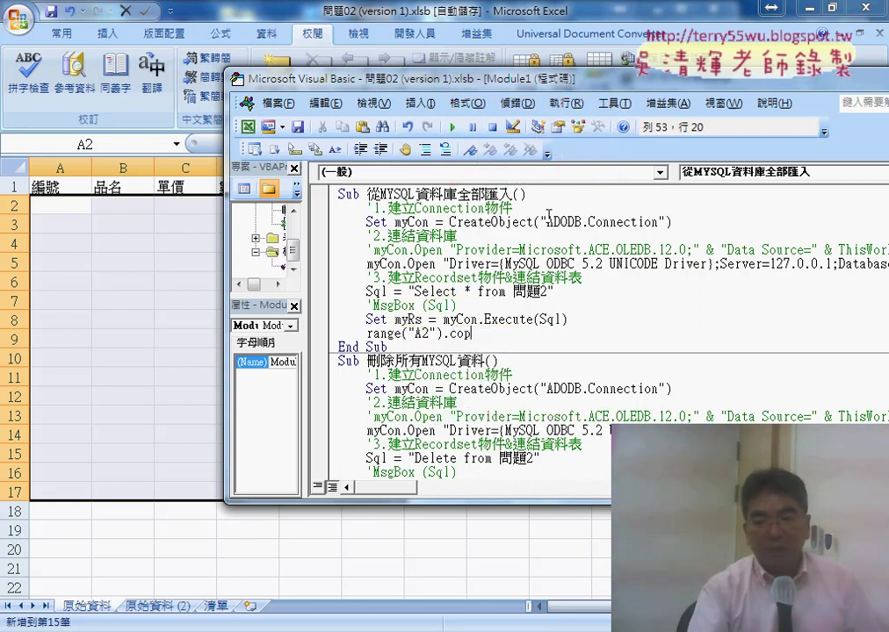
Complete the macro's last line as Range("A2").CopyFromRecordset myRs
{"action": "left_click_drag", "start_coordinate": [472, 334], "coordinate": [444, 334]}
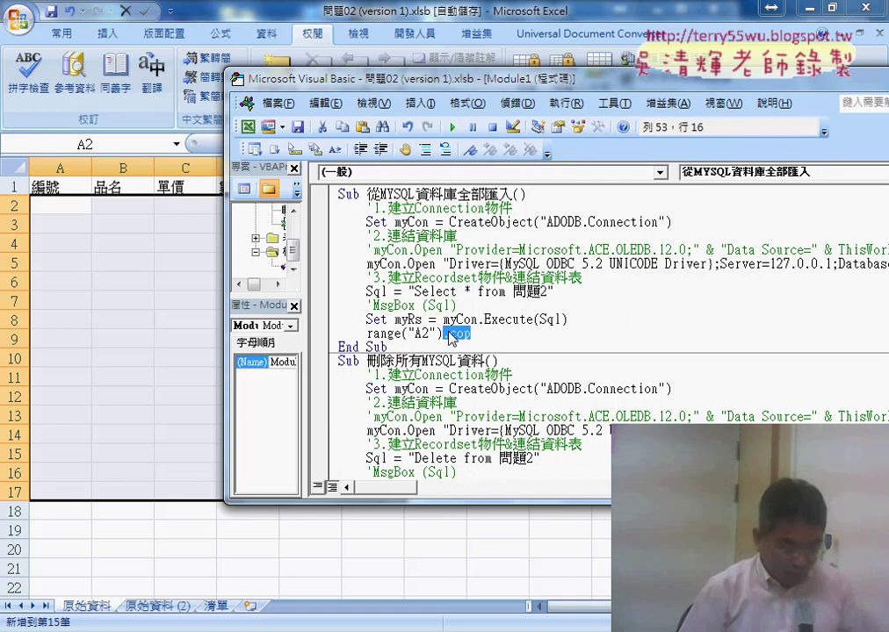
{"action": "type", "text": ".co"}
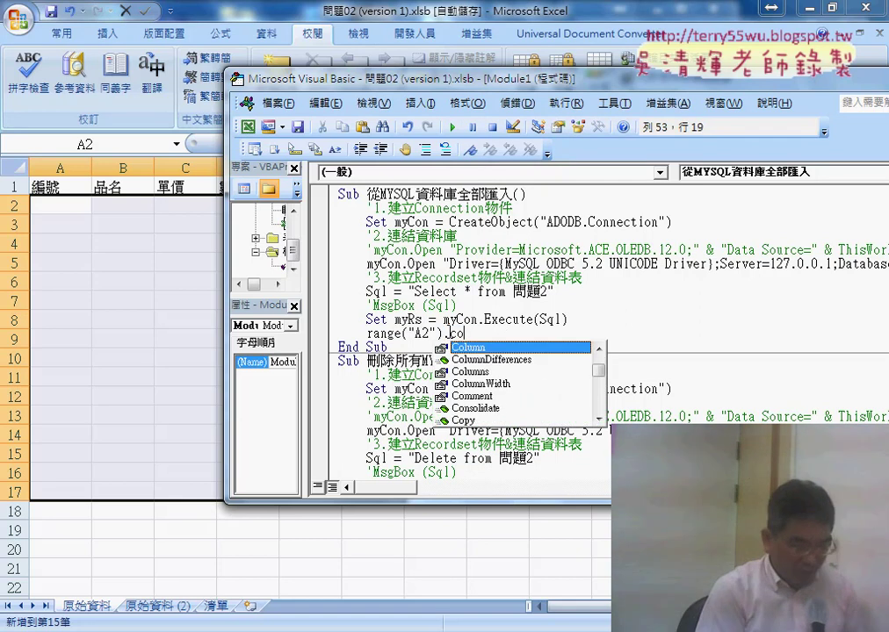
{"action": "type", "text": "p"}
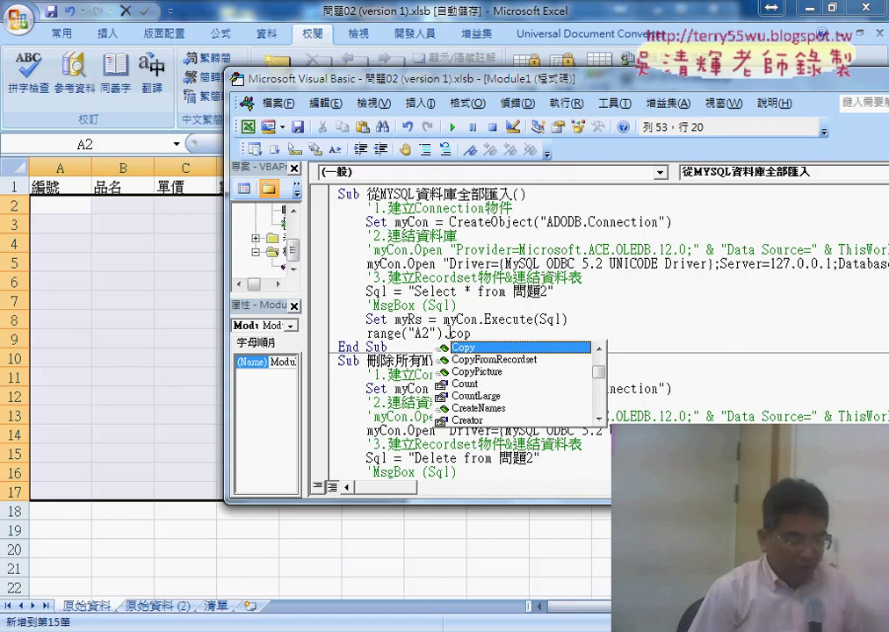
{"action": "key", "text": "Down"}
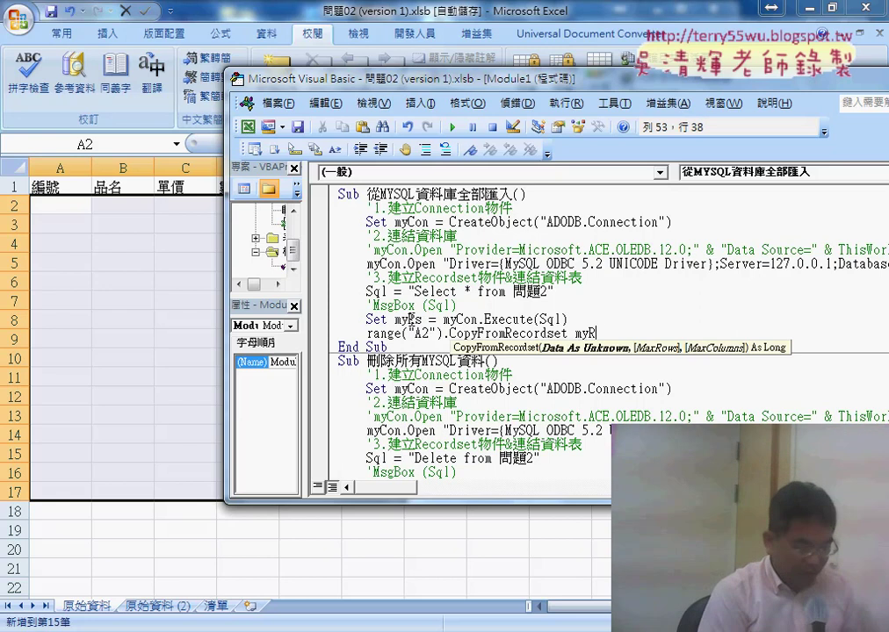
{"action": "type", "text": "Rs"}
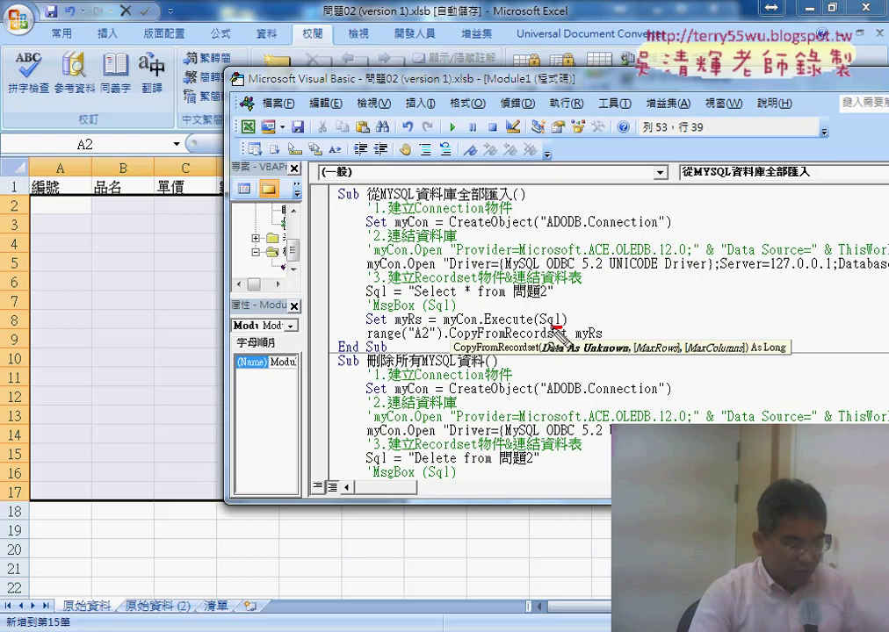
Annotate the code in red, linking Sql to myRs and circling cell A2, then erase the marks
{"action": "mouse_move", "coordinate": [552, 327]}
{"action": "left_mouse_down"}
{"action": "mouse_move", "coordinate": [433, 313]}
{"action": "mouse_move", "coordinate": [422, 330]}
{"action": "mouse_move", "coordinate": [602, 339]}
{"action": "left_mouse_up"}
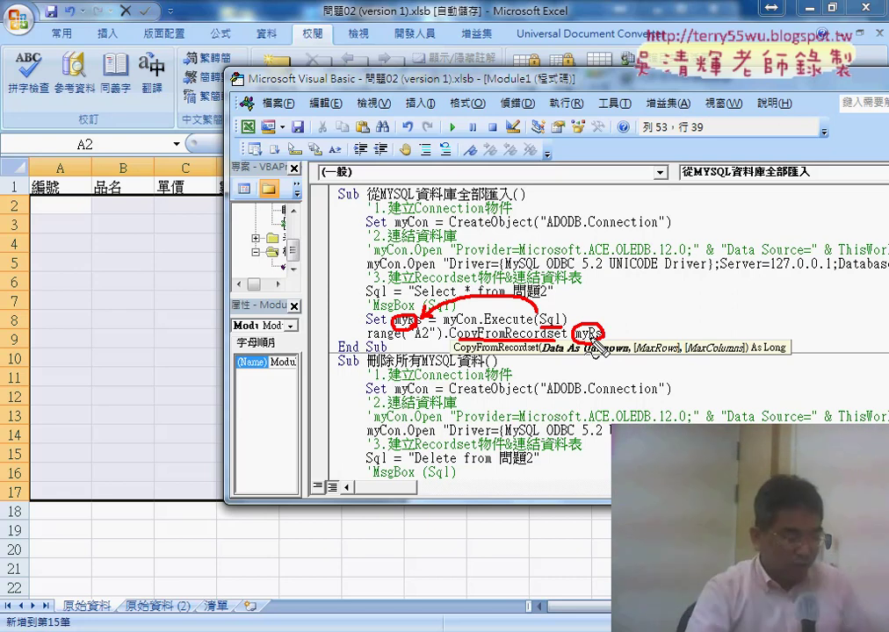
{"action": "left_click_drag", "start_coordinate": [54, 198], "coordinate": [77, 207]}
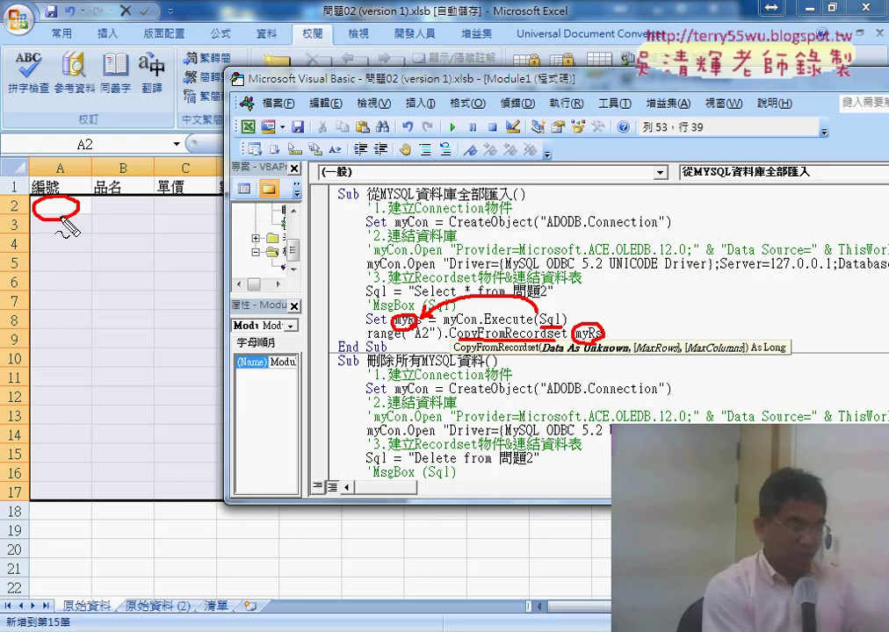
{"action": "key", "text": "Escape"}
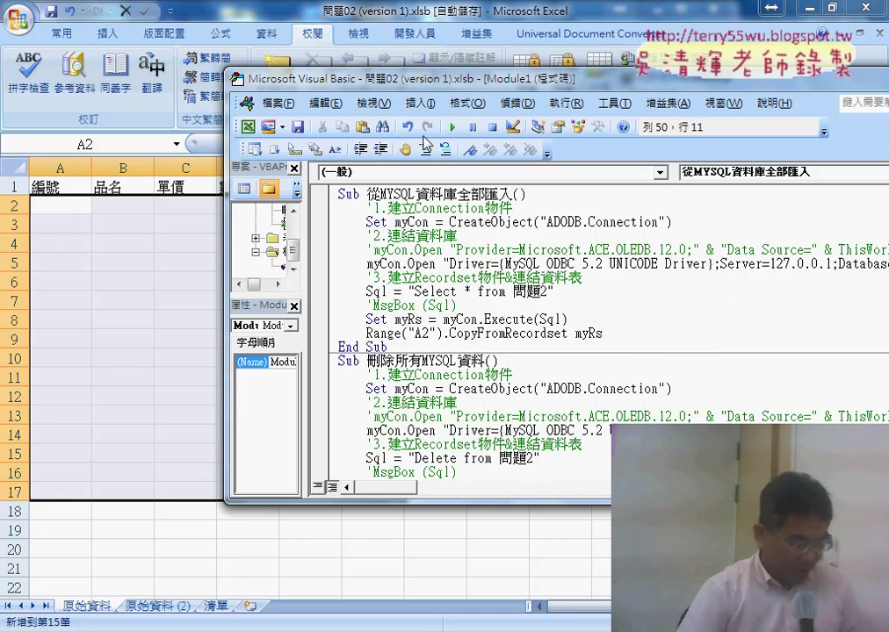
Step through the import macro with F8 to End Sub, refilling rows 2–17 with 16 records, then switch to phpMyAdmin
{"action": "key", "text": "F8"}
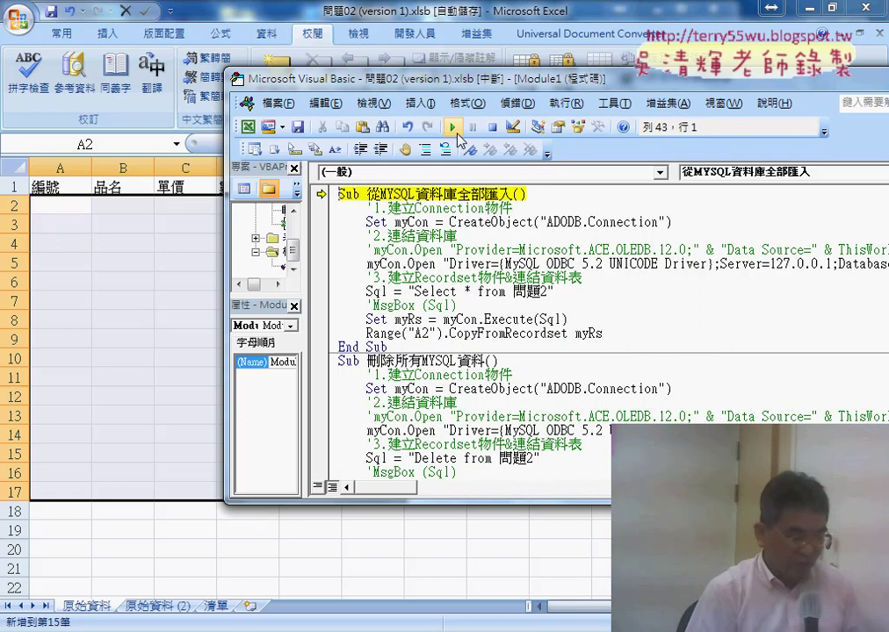
{"action": "key", "text": "F8"}
{"action": "key", "text": "F8"}
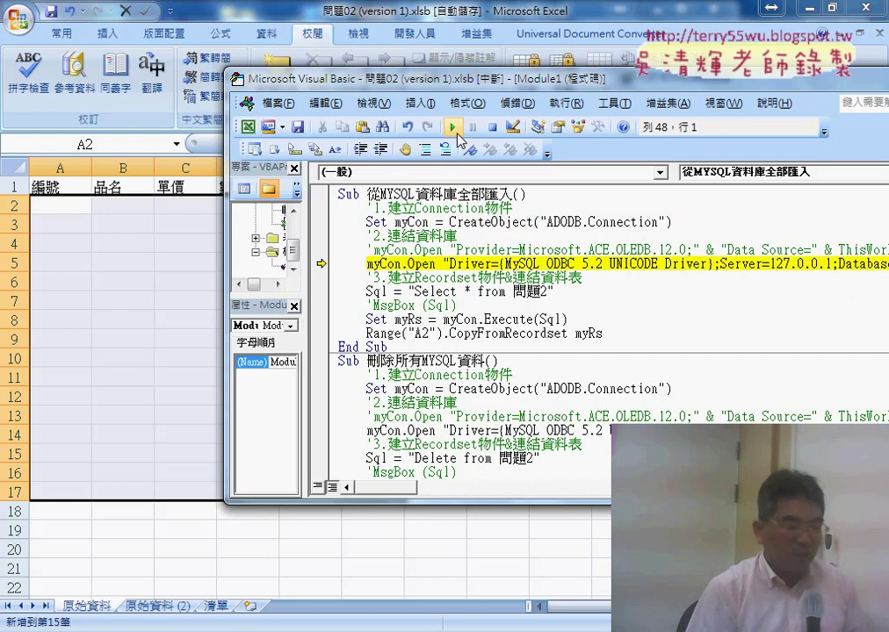
{"action": "key", "text": "F8"}
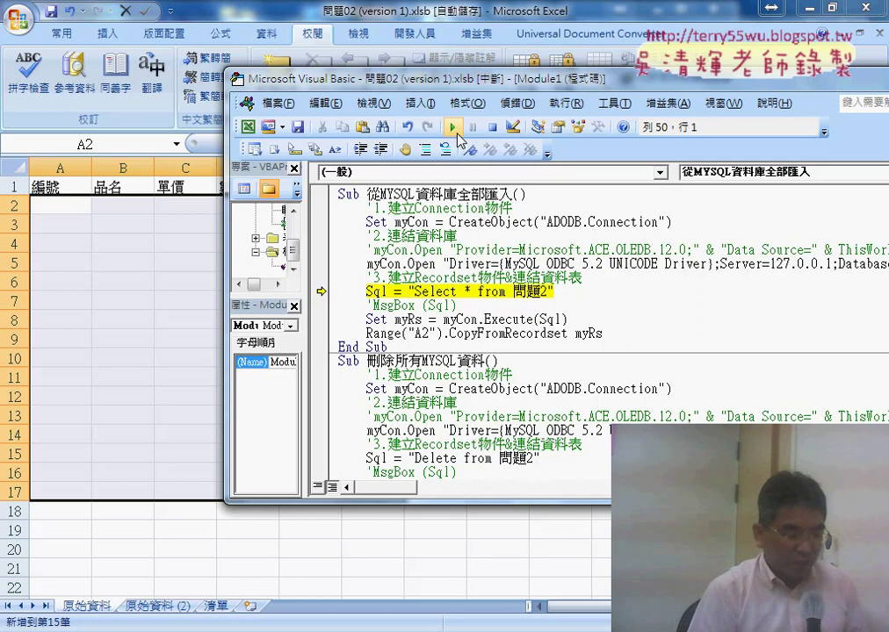
{"action": "key", "text": "F8"}
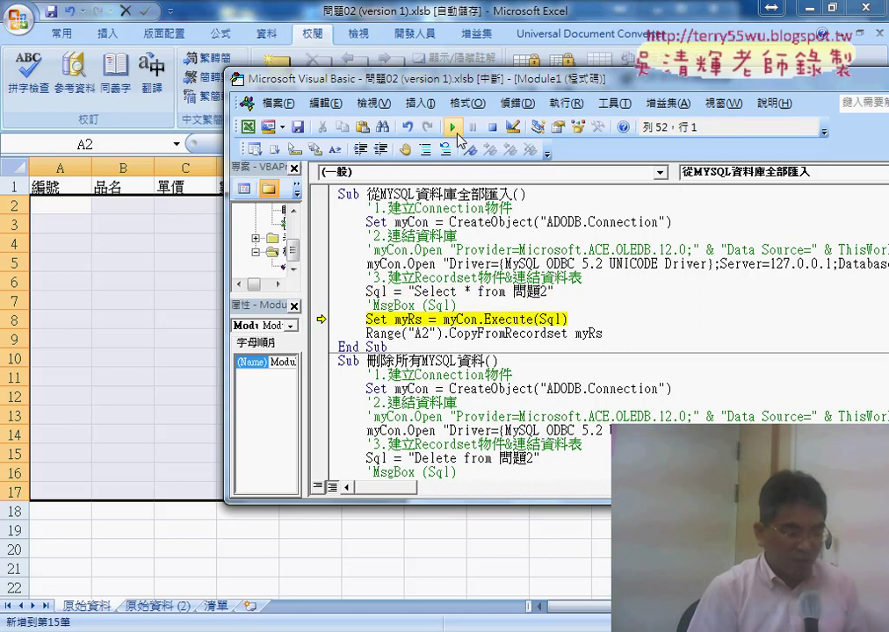
{"action": "key", "text": "F8"}
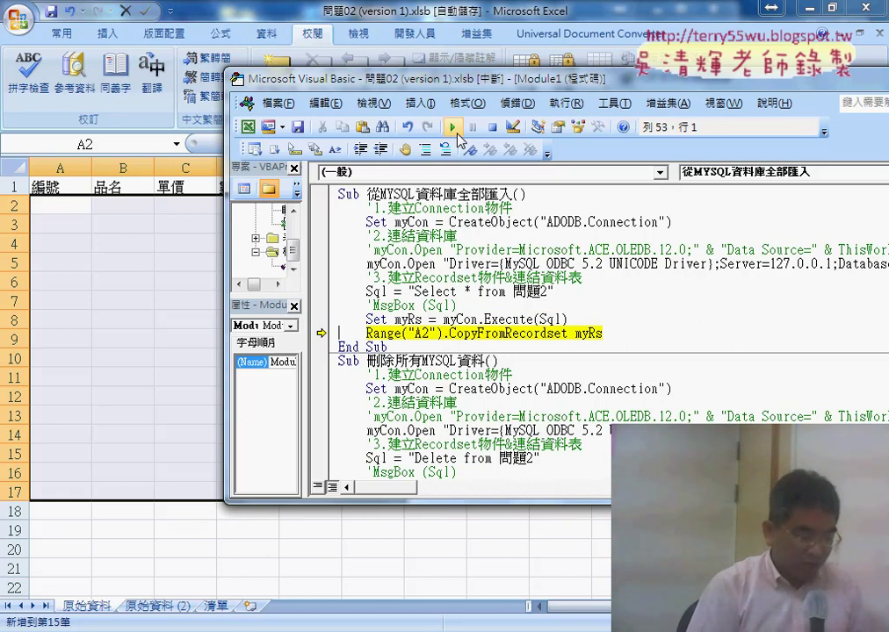
{"action": "key", "text": "F8"}
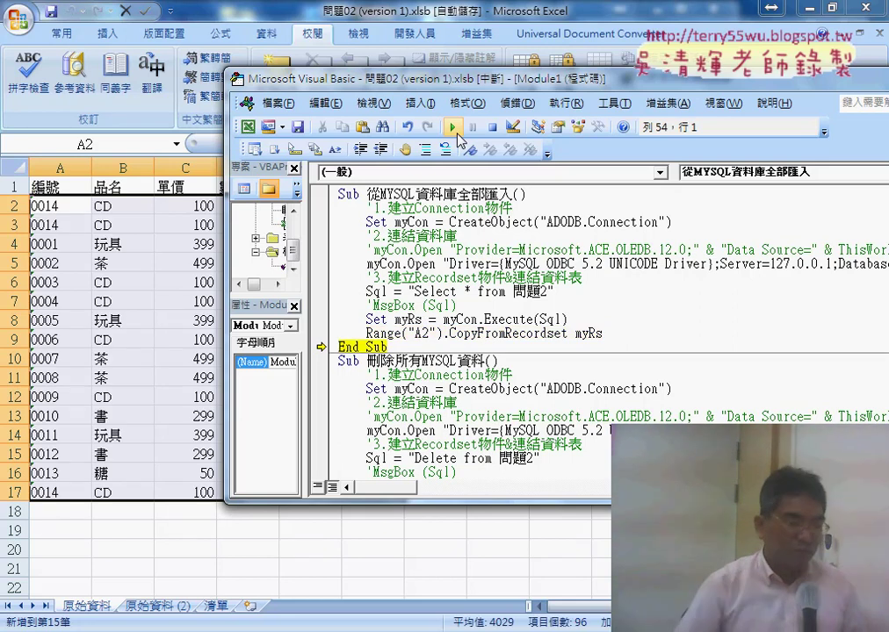
{"action": "key", "text": "F8"}
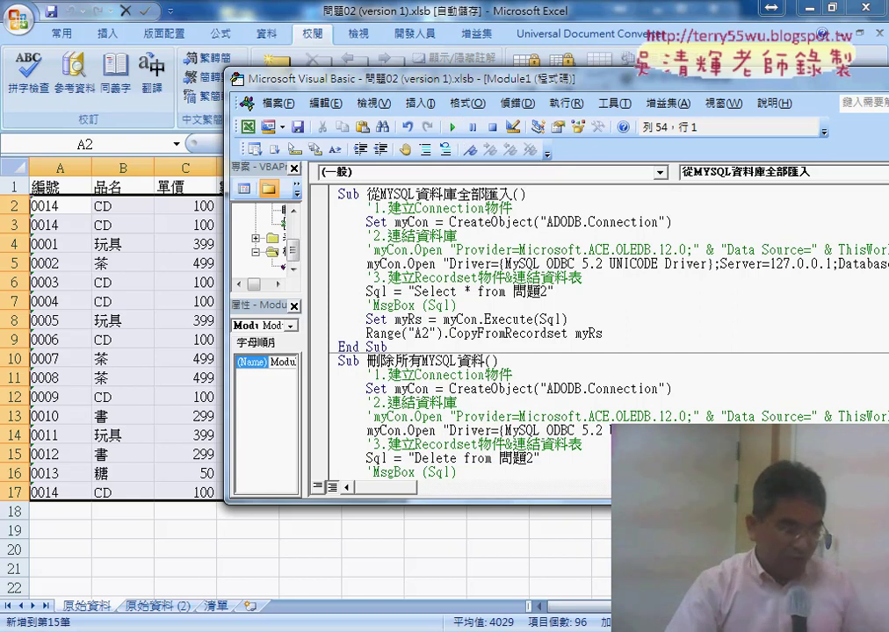
{"action": "key", "text": "alt+Tab"}
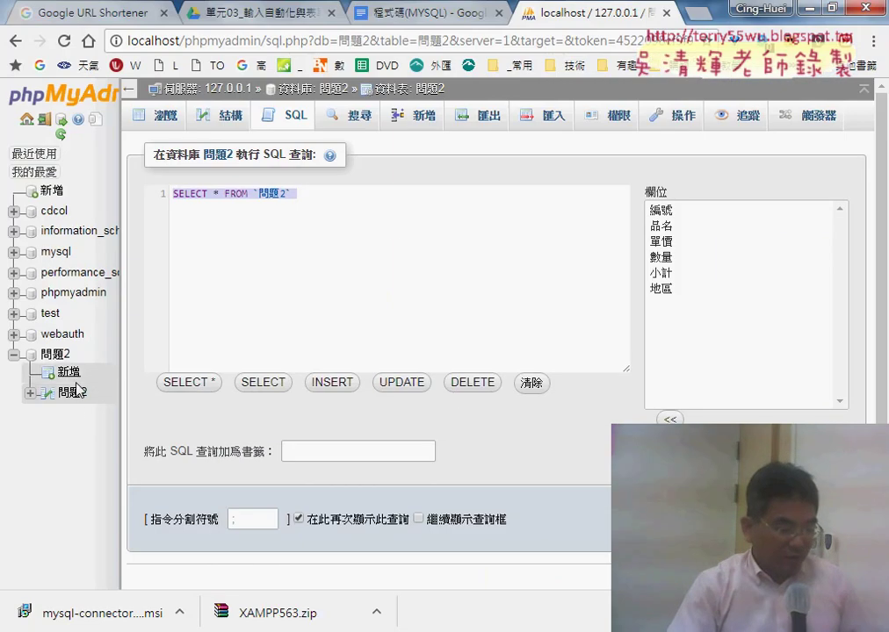
In the 問題2 SQL editor, insert the DELETE template and strip WHERE 1, leaving DELETE FROM `問題2`
{"action": "left_click", "coordinate": [77, 395]}
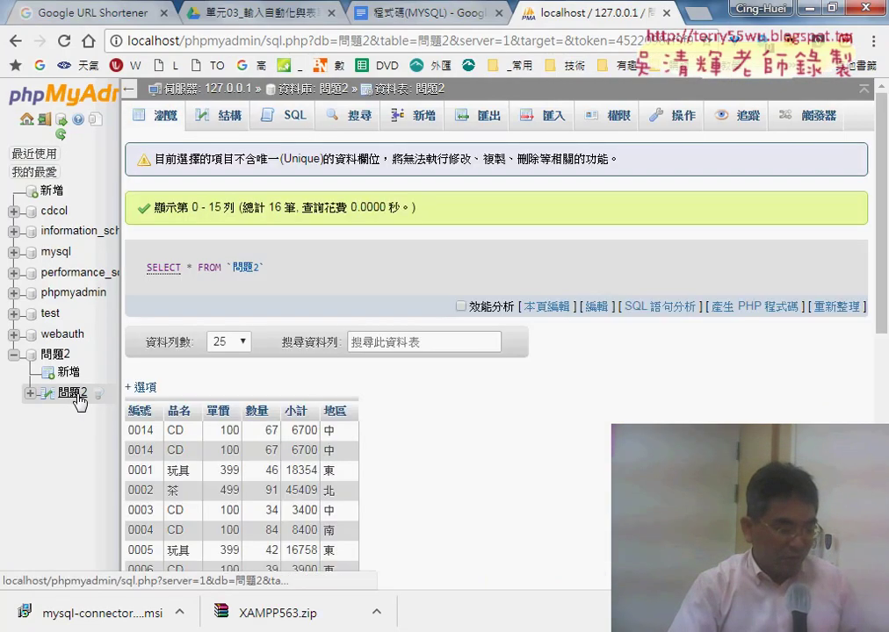
{"action": "left_click", "coordinate": [286, 123]}
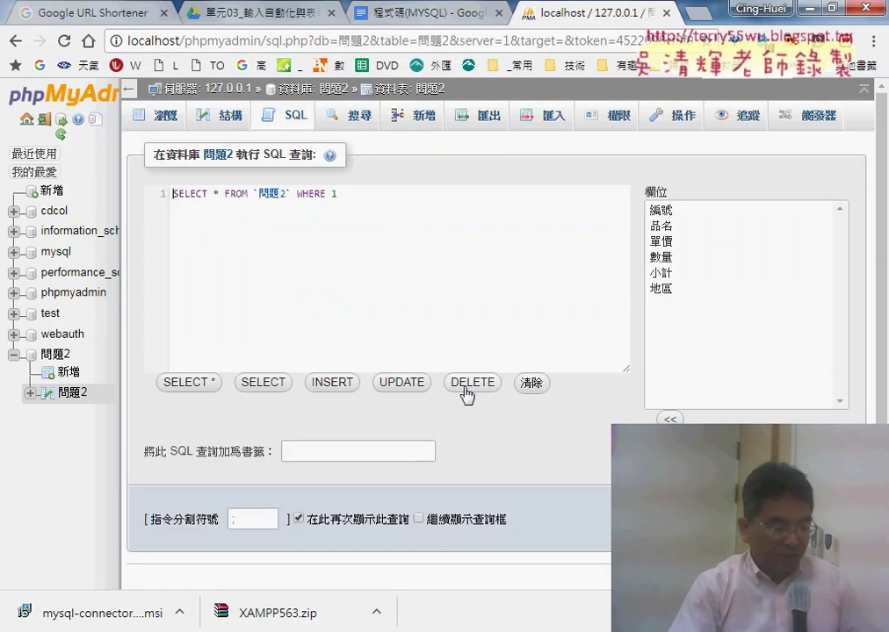
{"action": "left_click", "coordinate": [469, 387]}
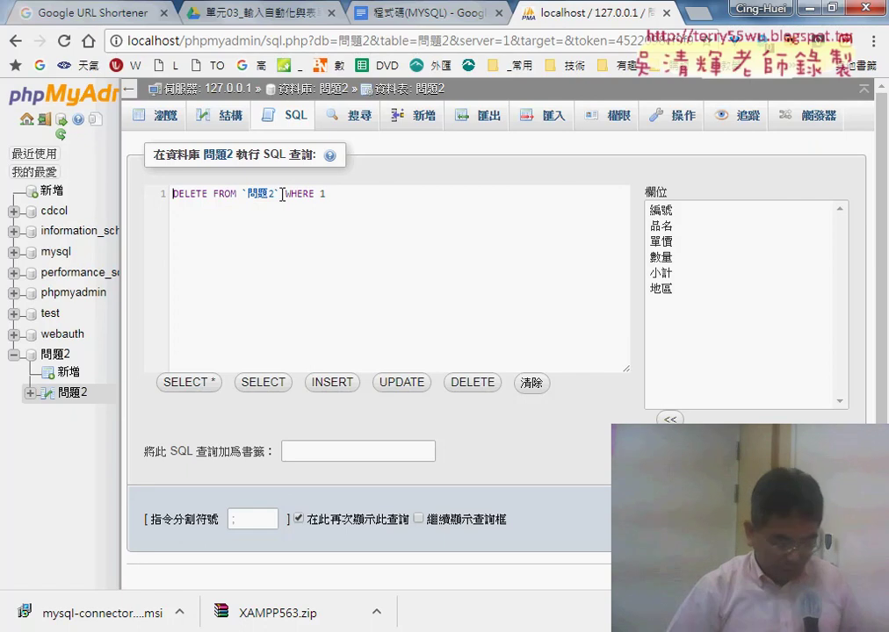
{"action": "left_click_drag", "start_coordinate": [281, 195], "coordinate": [386, 195]}
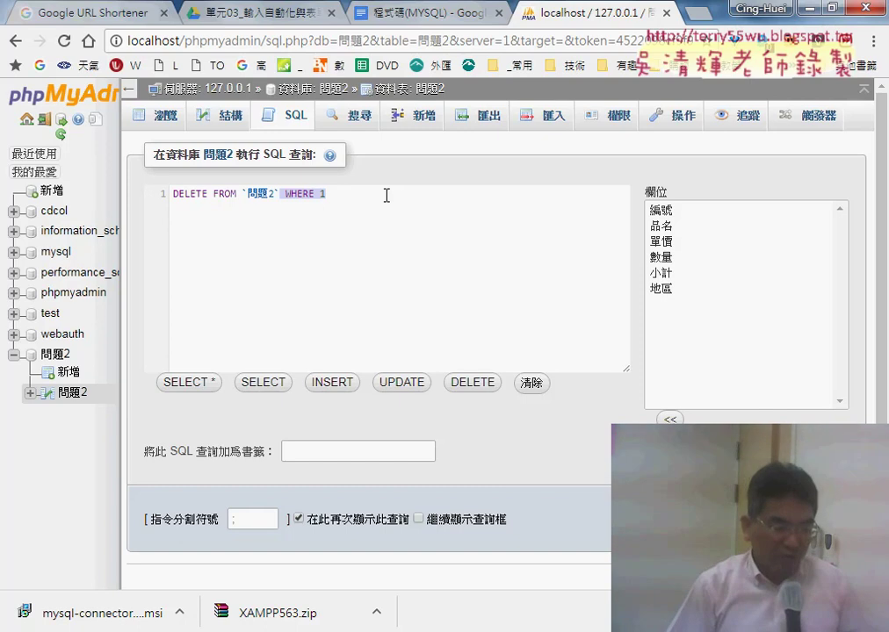
{"action": "key", "text": "BackSpace"}
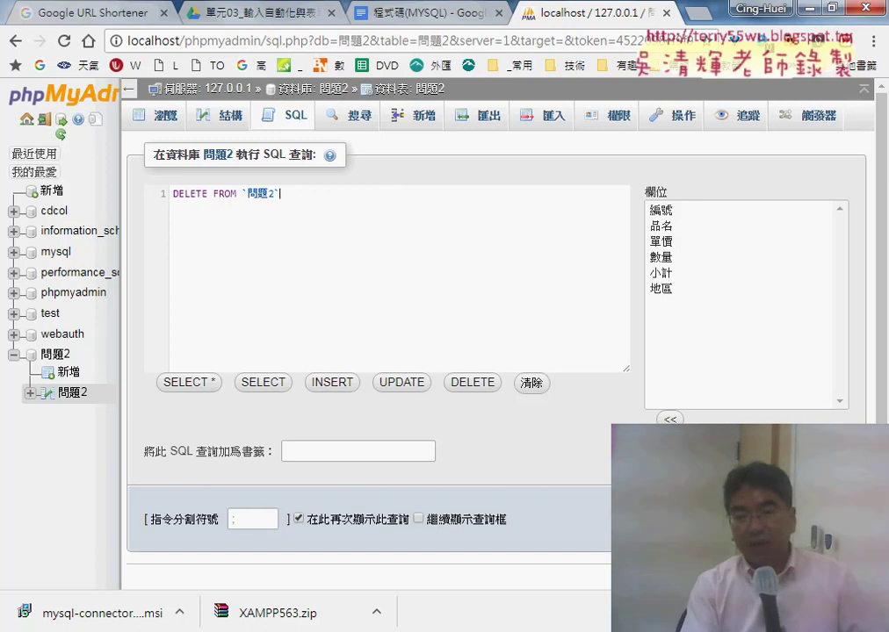
Reload 問題2 in phpMyAdmin to confirm it returns no rows, switching back to the Excel workbook
{"action": "left_click", "coordinate": [74, 395]}
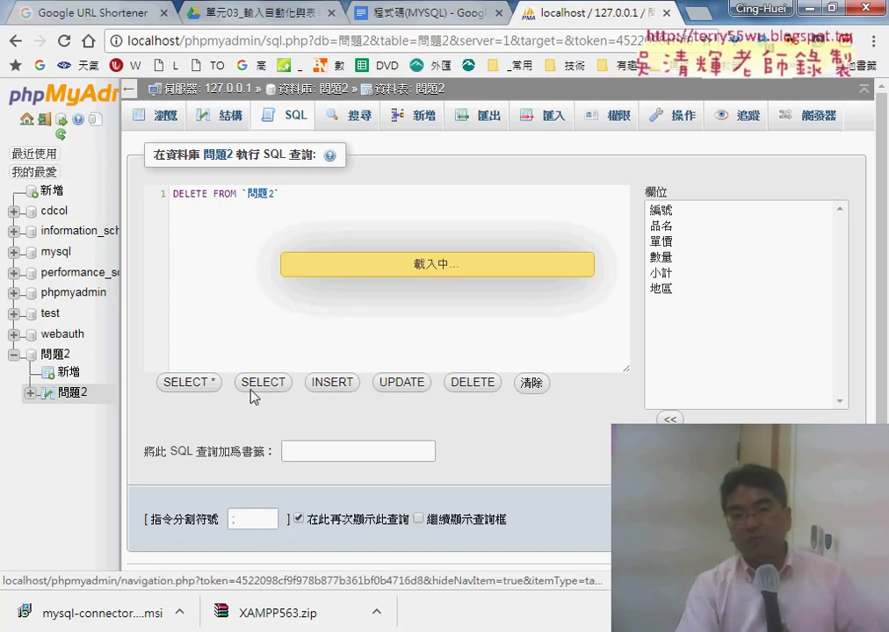
{"action": "scroll", "coordinate": [387, 432], "scroll_direction": "down", "scroll_amount": 3}
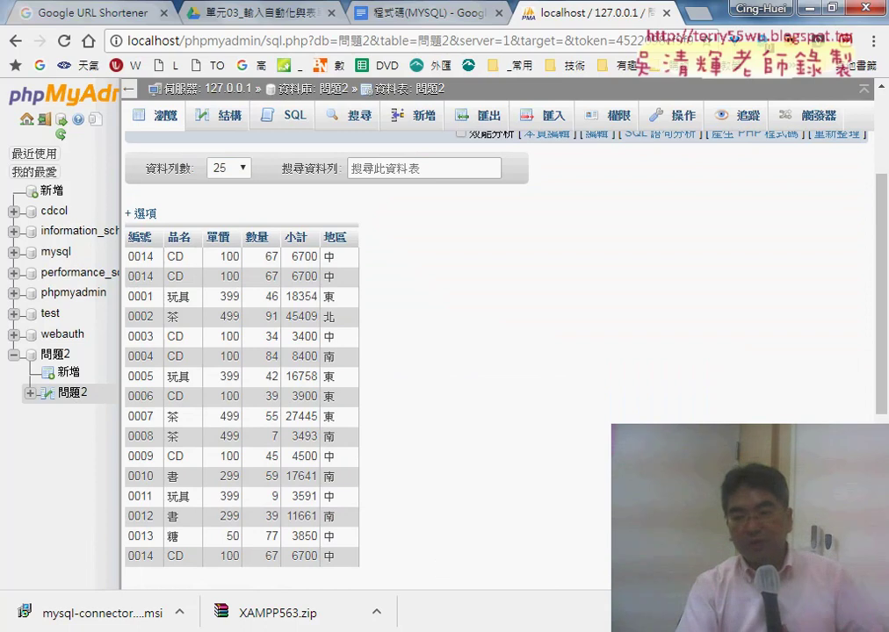
{"action": "mouse_move", "coordinate": [580, 619]}
{"action": "left_click", "coordinate": [474, 491]}
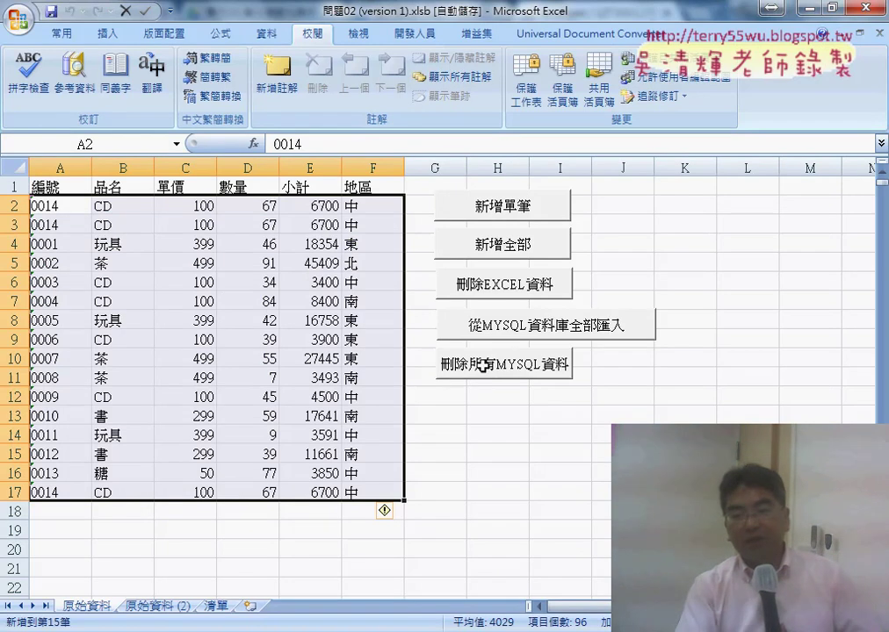
{"action": "mouse_move", "coordinate": [403, 626]}
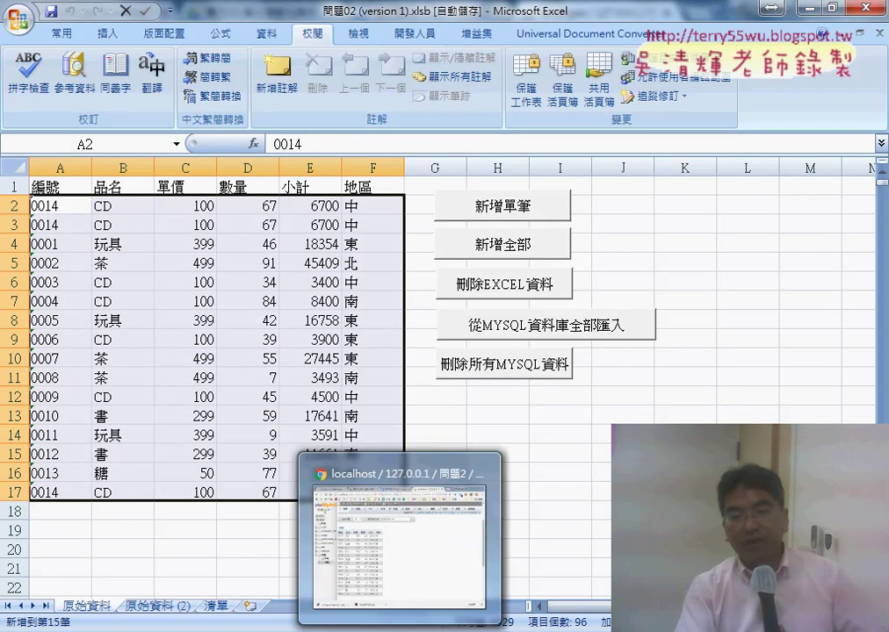
{"action": "left_click", "coordinate": [411, 553]}
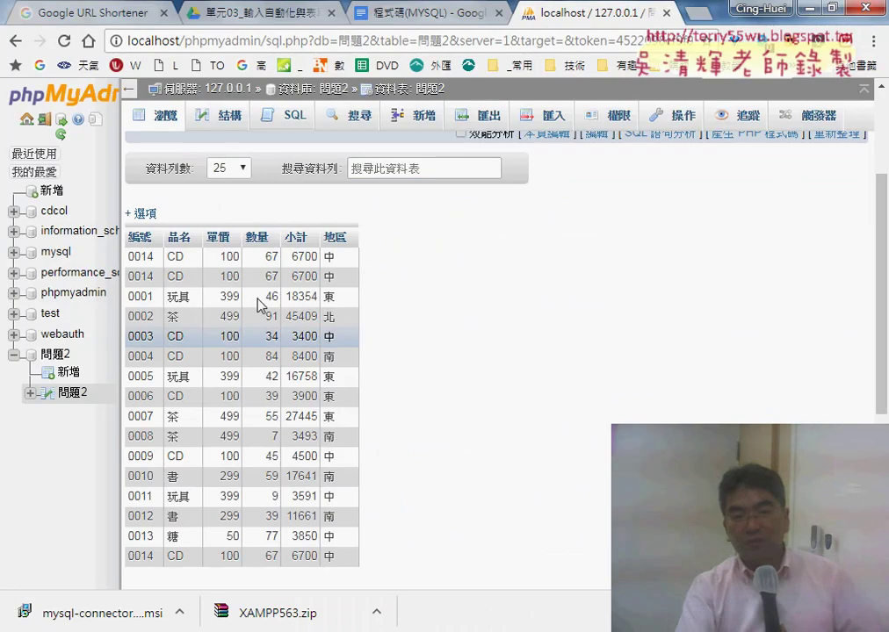
{"action": "left_click", "coordinate": [72, 393]}
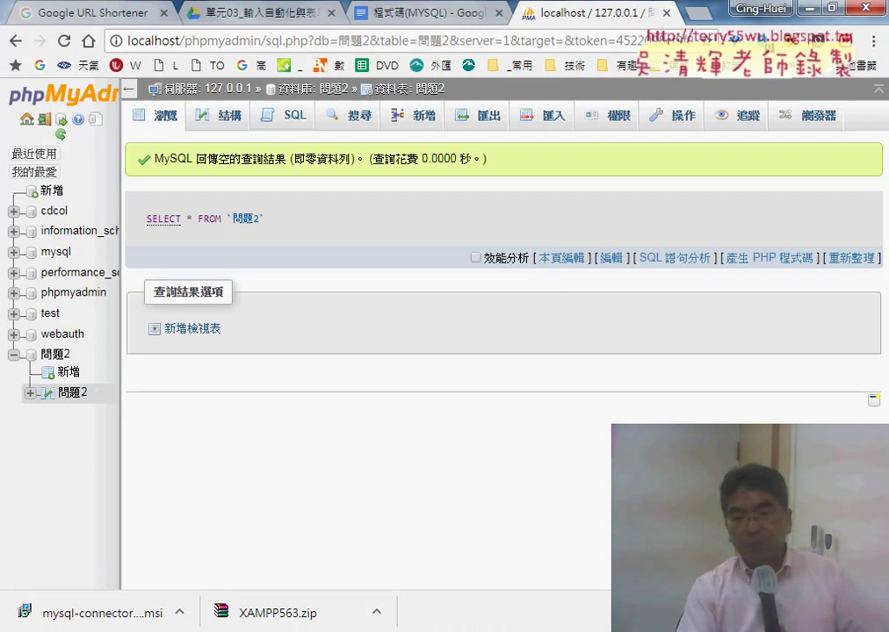
{"action": "mouse_move", "coordinate": [563, 625]}
{"action": "left_click", "coordinate": [493, 503]}
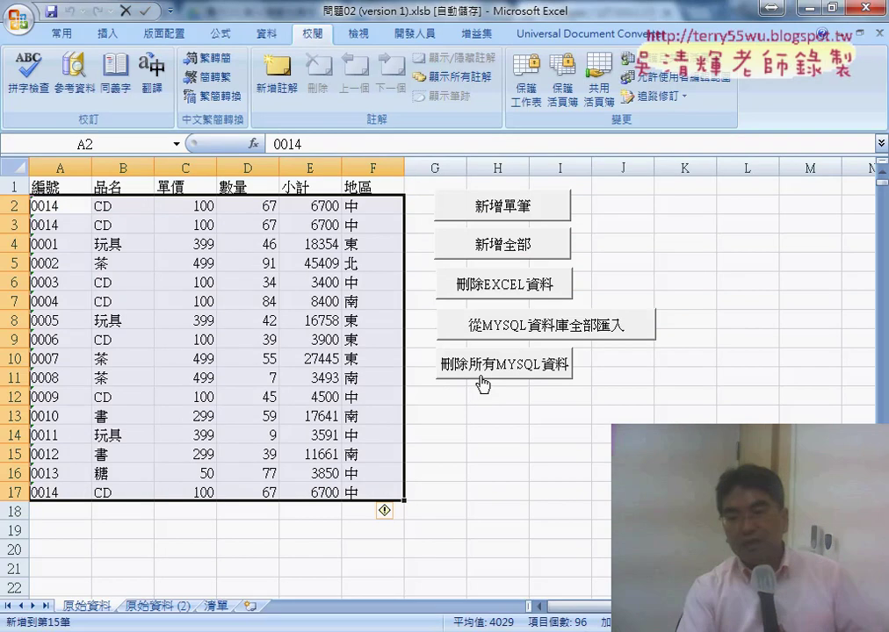
{"action": "right_click", "coordinate": [457, 386]}
{"action": "left_click", "coordinate": [562, 518]}
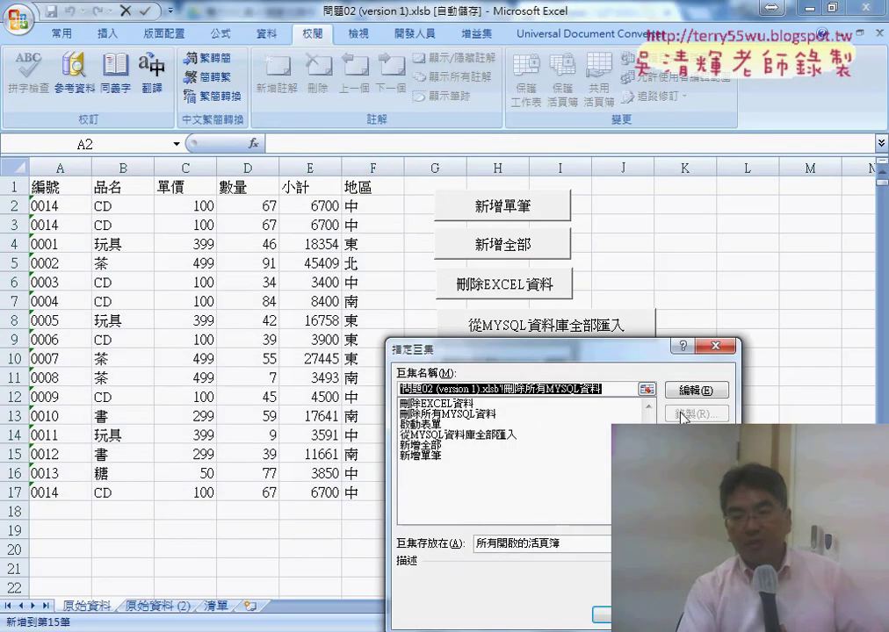
{"action": "left_click", "coordinate": [695, 389]}
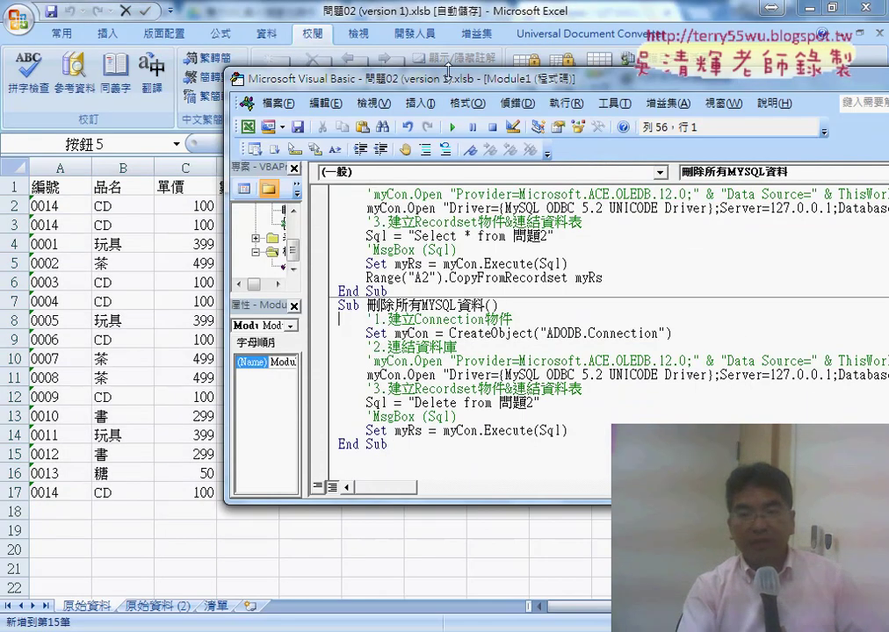
{"action": "left_click_drag", "start_coordinate": [448, 69], "coordinate": [188, 38]}
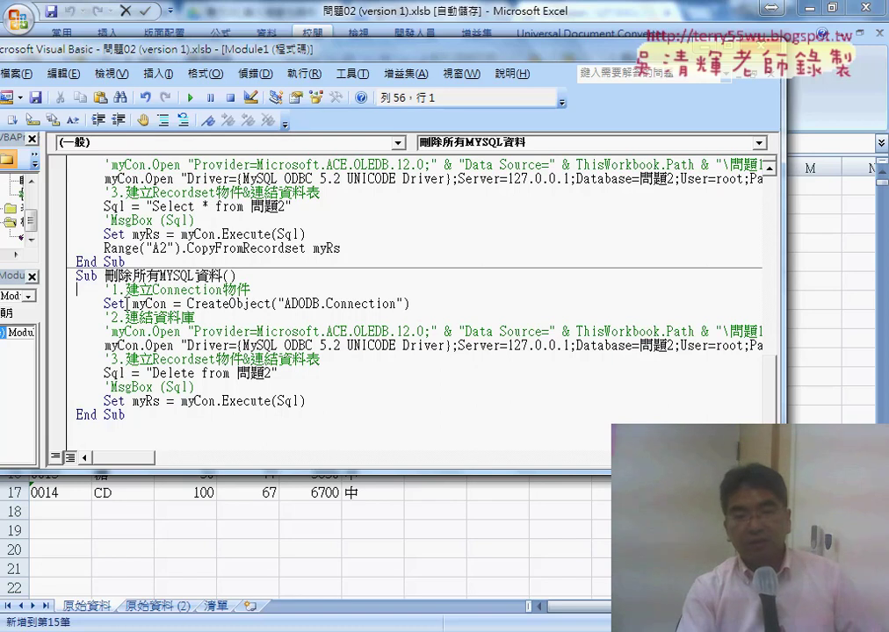
{"action": "left_click_drag", "start_coordinate": [104, 303], "coordinate": [413, 307]}
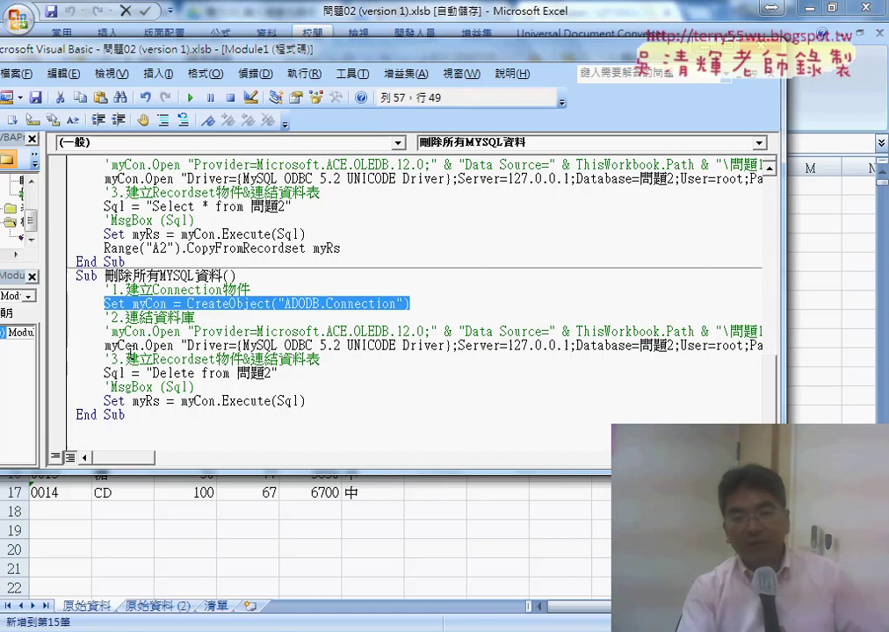
{"action": "left_click_drag", "start_coordinate": [104, 345], "coordinate": [350, 344]}
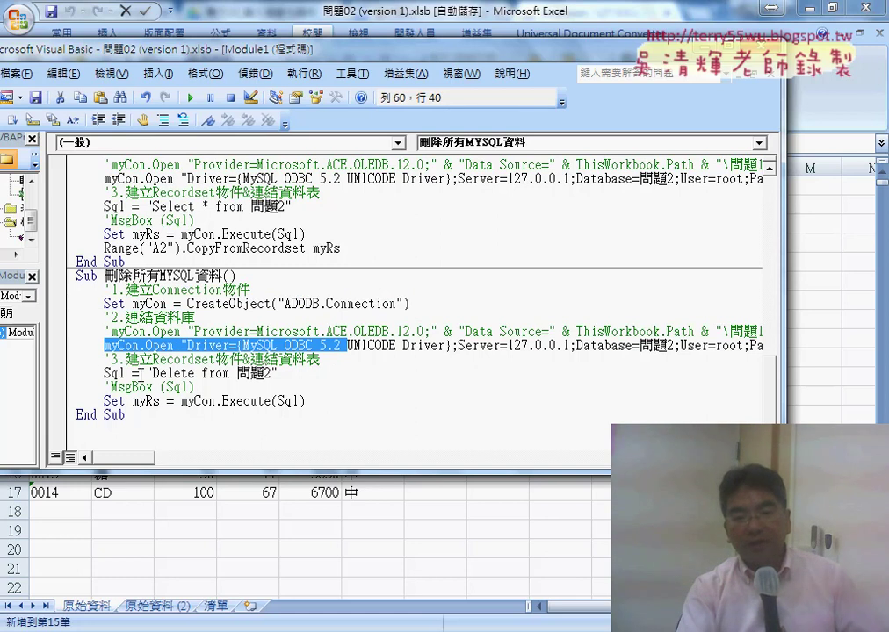
{"action": "left_click_drag", "start_coordinate": [147, 372], "coordinate": [280, 374]}
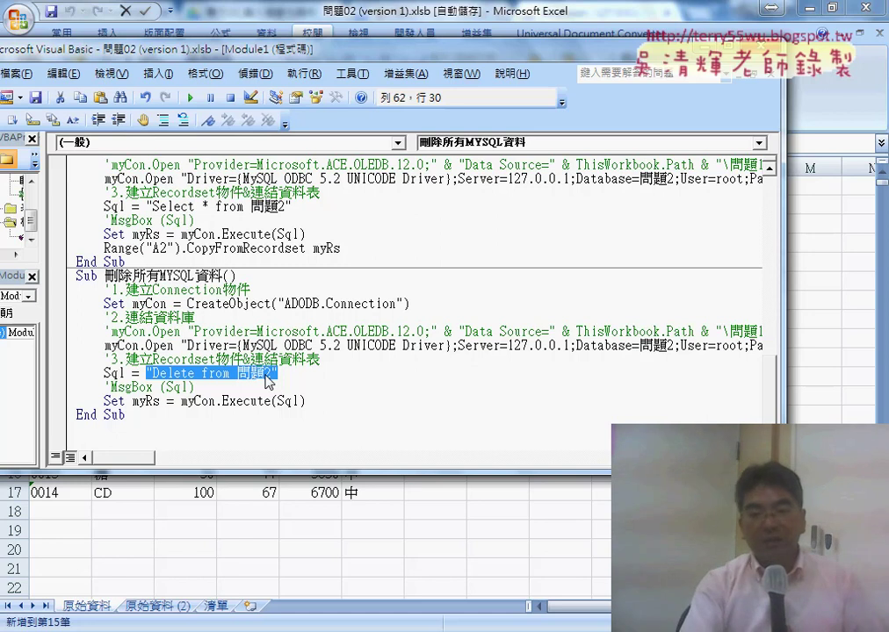
{"action": "left_click_drag", "start_coordinate": [306, 401], "coordinate": [104, 401]}
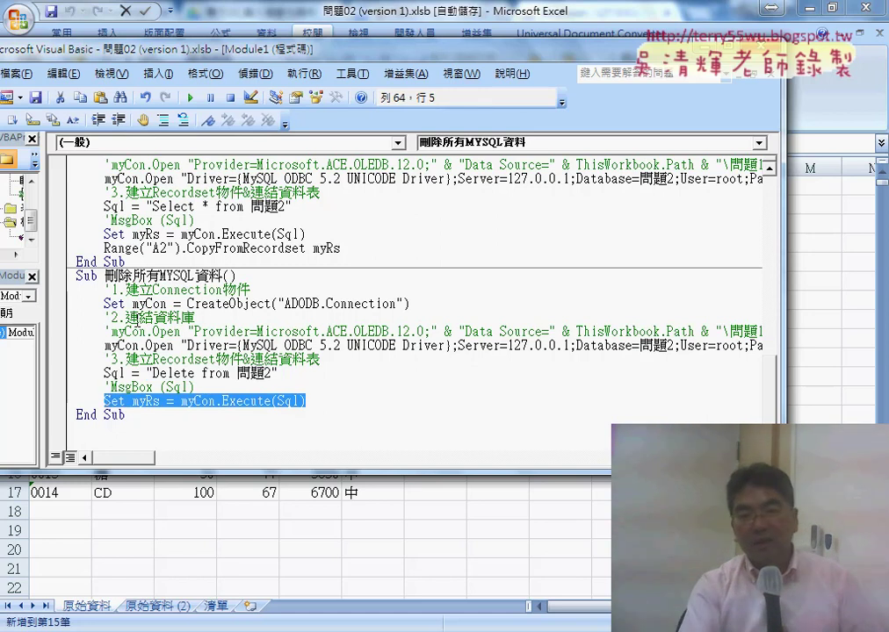
{"action": "left_click_drag", "start_coordinate": [104, 248], "coordinate": [349, 249]}
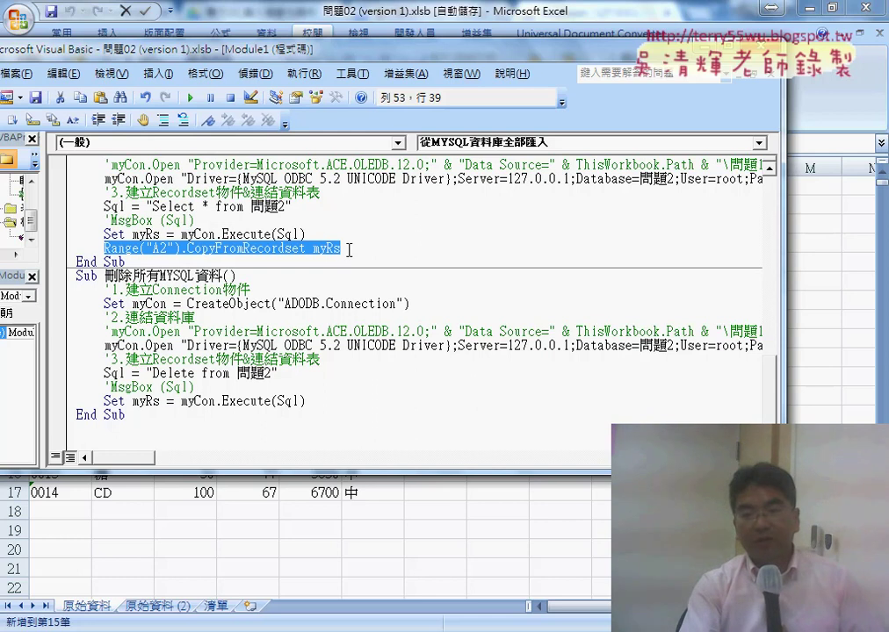
{"action": "left_click", "coordinate": [458, 518]}
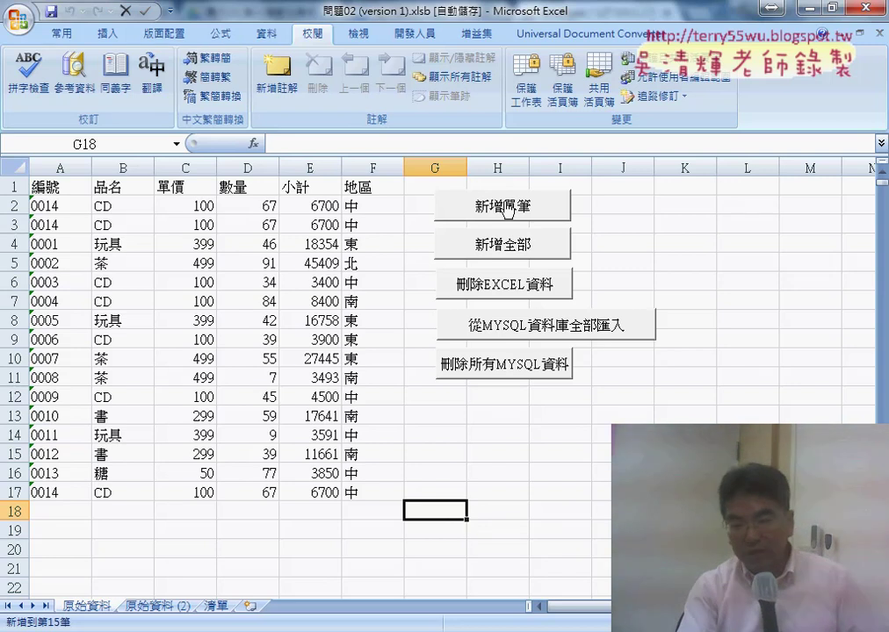
Dismiss the pending insert confirmation in Excel and check 問題2's current rows in phpMyAdmin
{"action": "key", "text": "alt+Tab"}
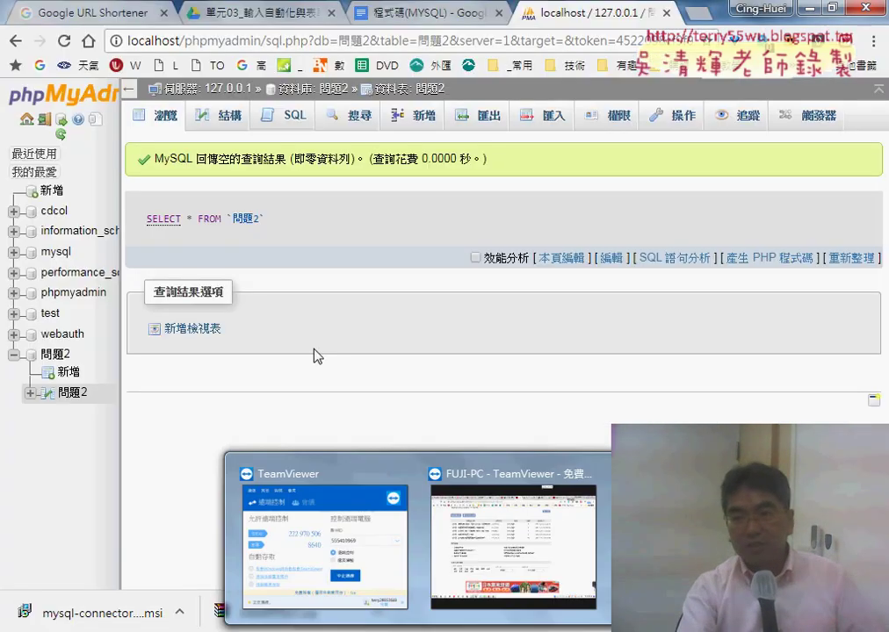
{"action": "left_click", "coordinate": [810, 10]}
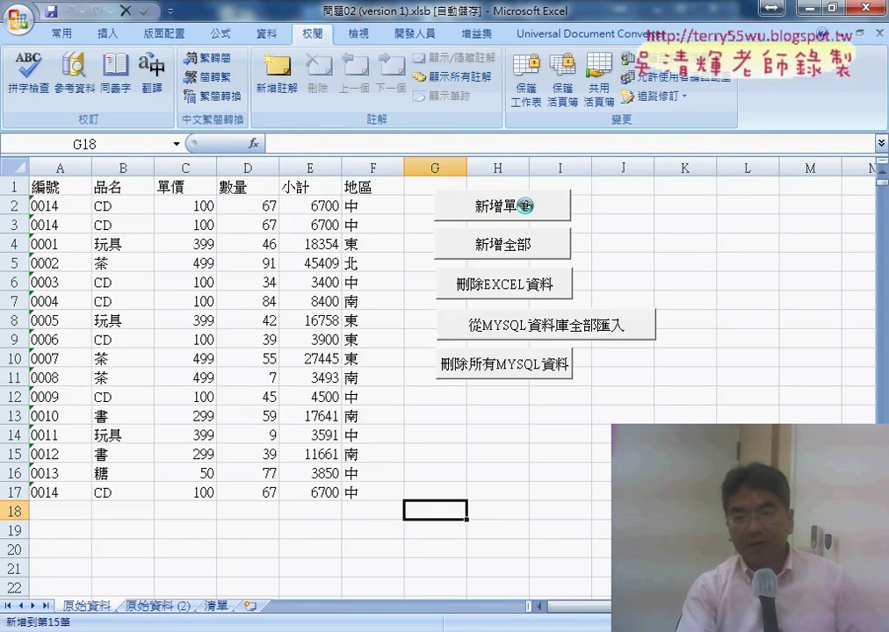
{"action": "left_click", "coordinate": [475, 389]}
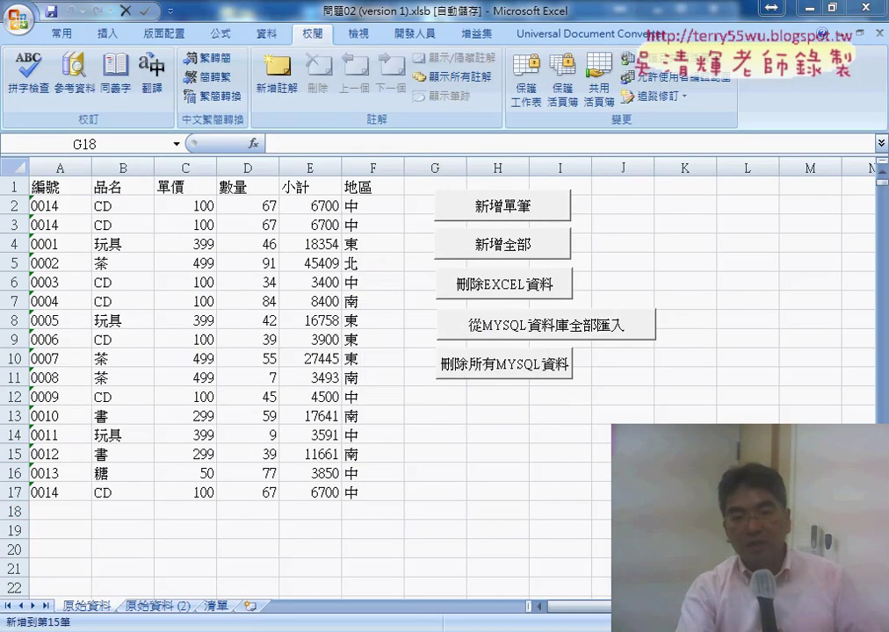
{"action": "key", "text": "alt+Tab"}
{"action": "left_click", "coordinate": [77, 395]}
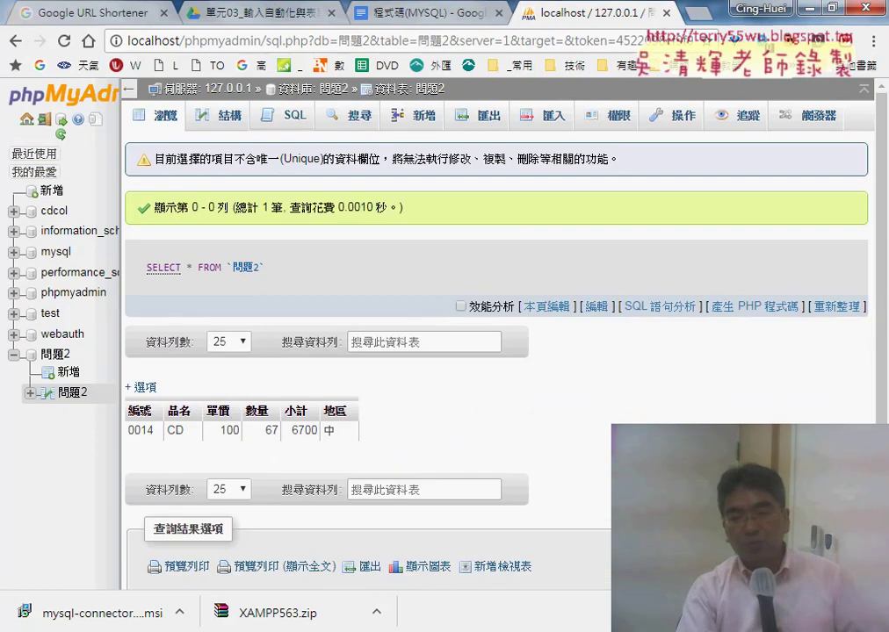
{"action": "key", "text": "alt+Tab"}
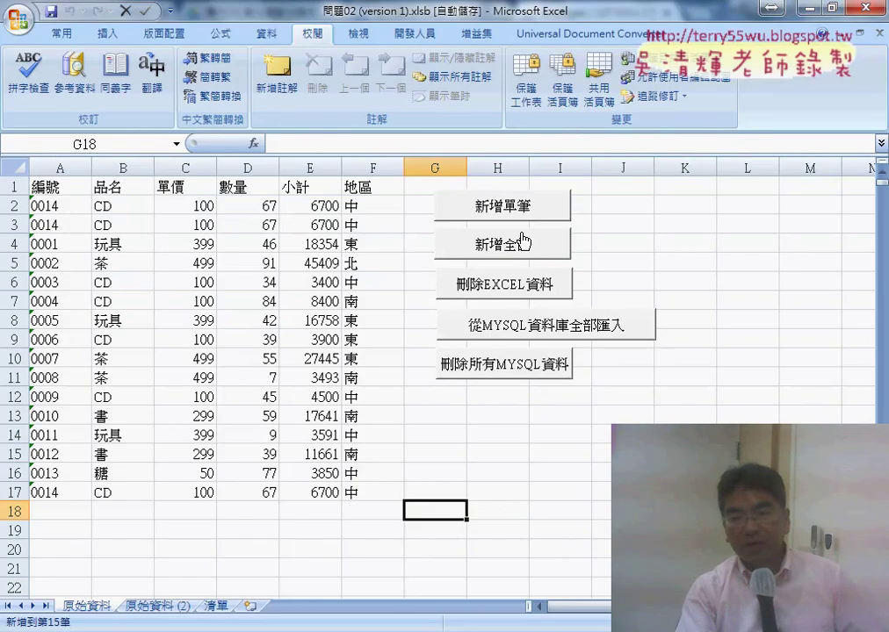
Insert all sheet rows with 新增全部, verify 17 rows in 問題2, then clear the sheet with 刪除EXCEL資料
{"action": "left_click", "coordinate": [523, 242]}
{"action": "left_click", "coordinate": [490, 387]}
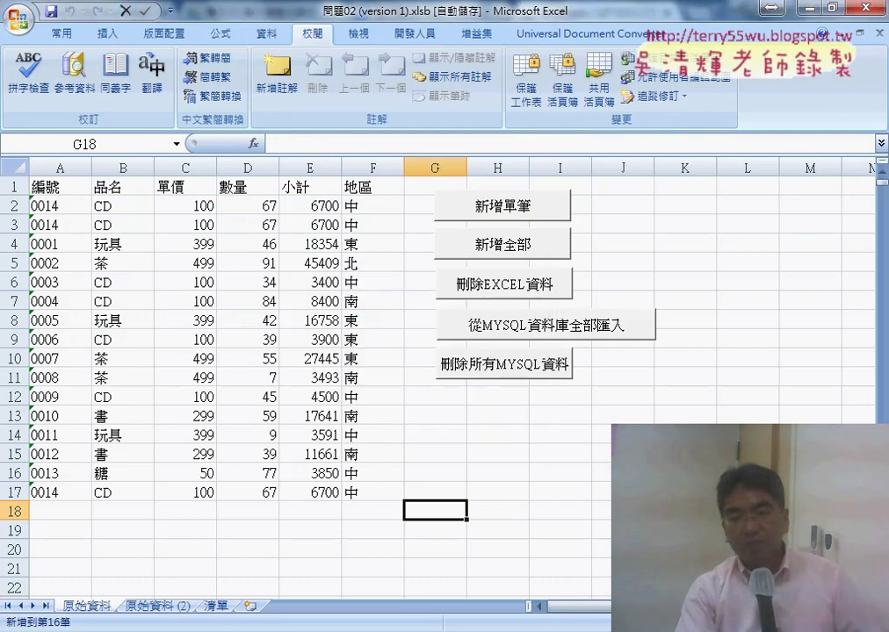
{"action": "key", "text": "alt+Tab"}
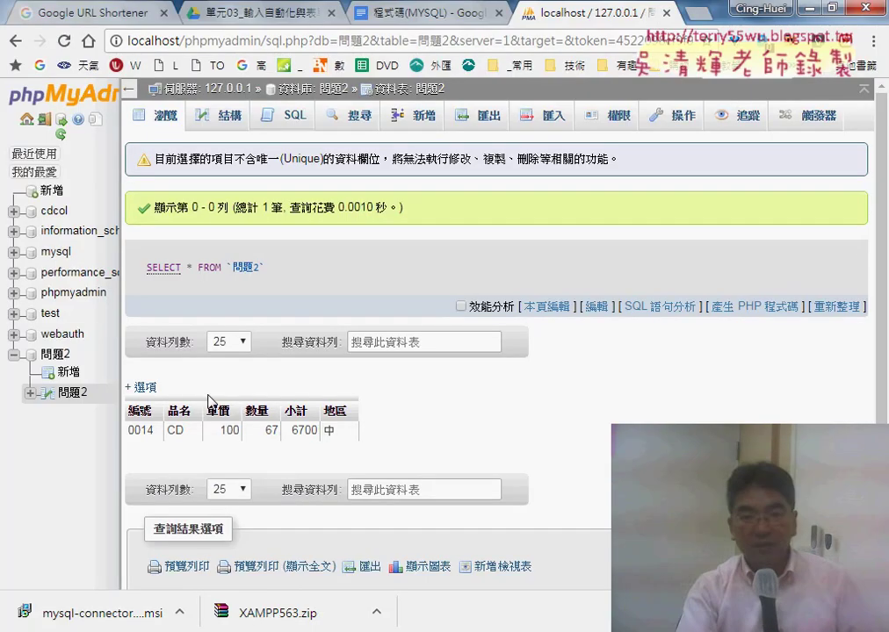
{"action": "left_click", "coordinate": [73, 394]}
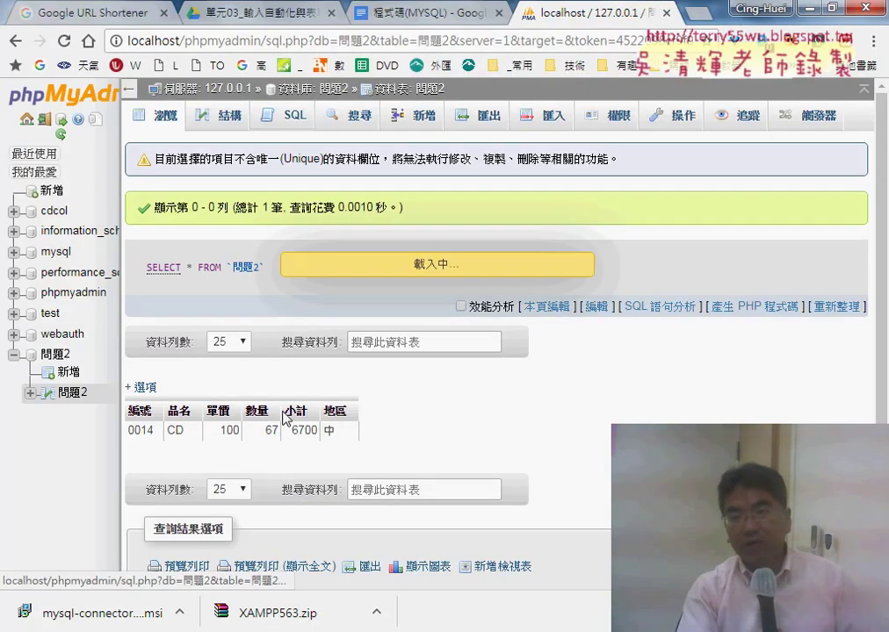
{"action": "key", "text": "alt+Tab"}
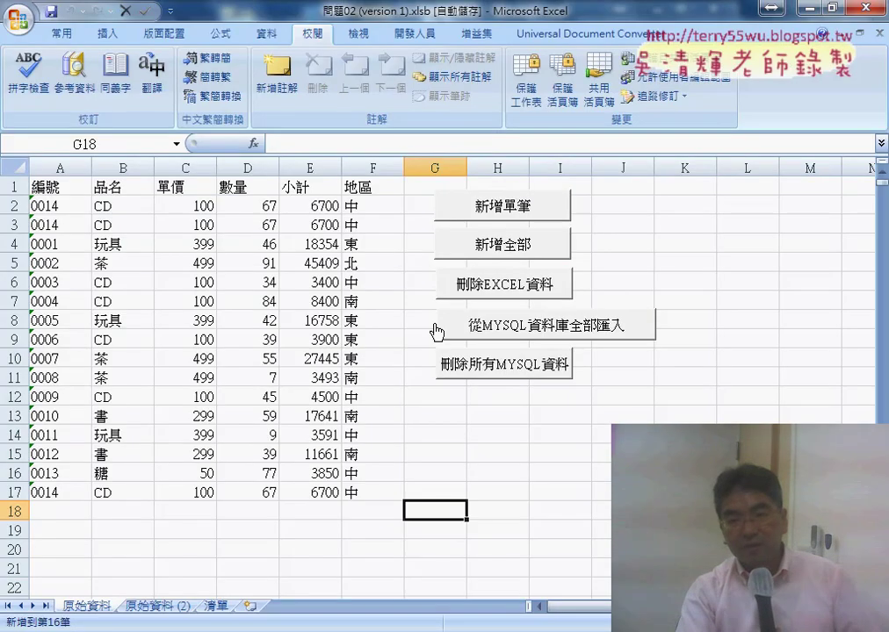
{"action": "left_click", "coordinate": [486, 291]}
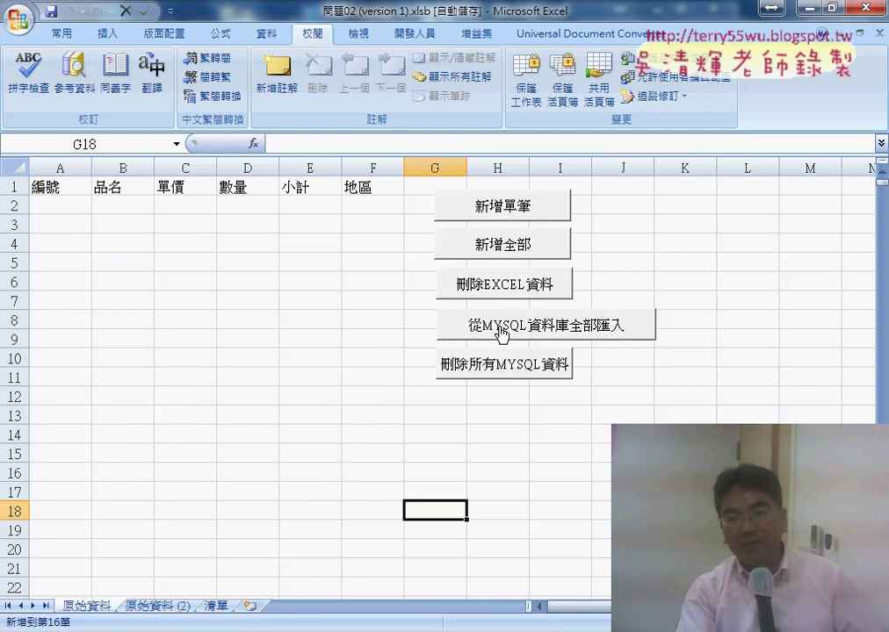
Import all rows with 從MYSQL資料庫全部匯入, then reload 問題2 in phpMyAdmin to confirm it is empty
{"action": "left_click", "coordinate": [609, 334]}
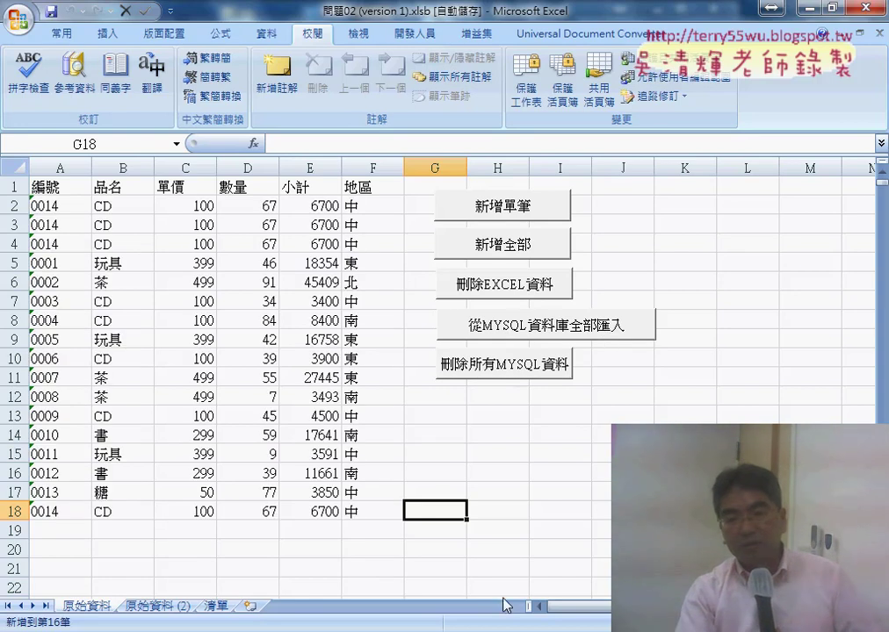
{"action": "key", "text": "alt+Tab"}
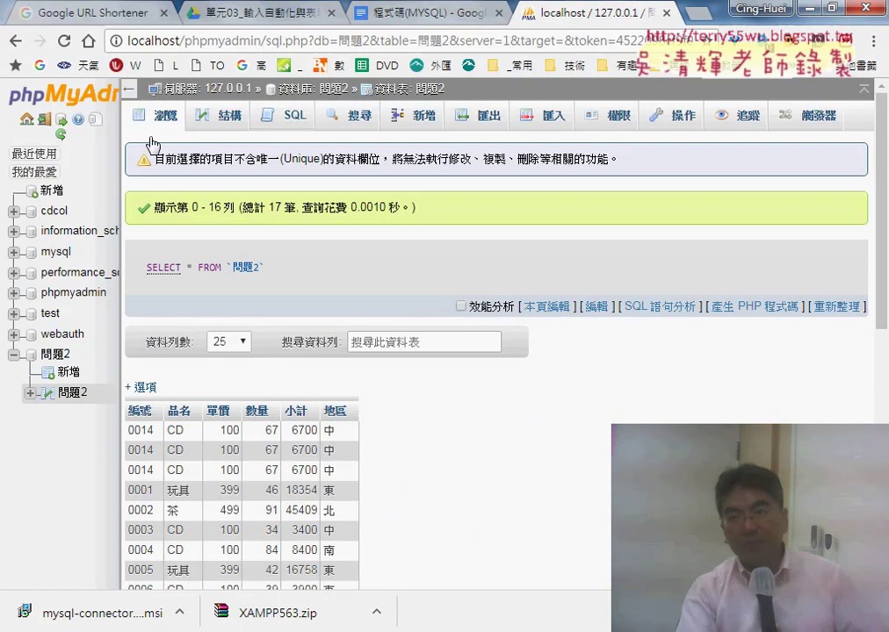
{"action": "key", "text": "alt+Tab"}
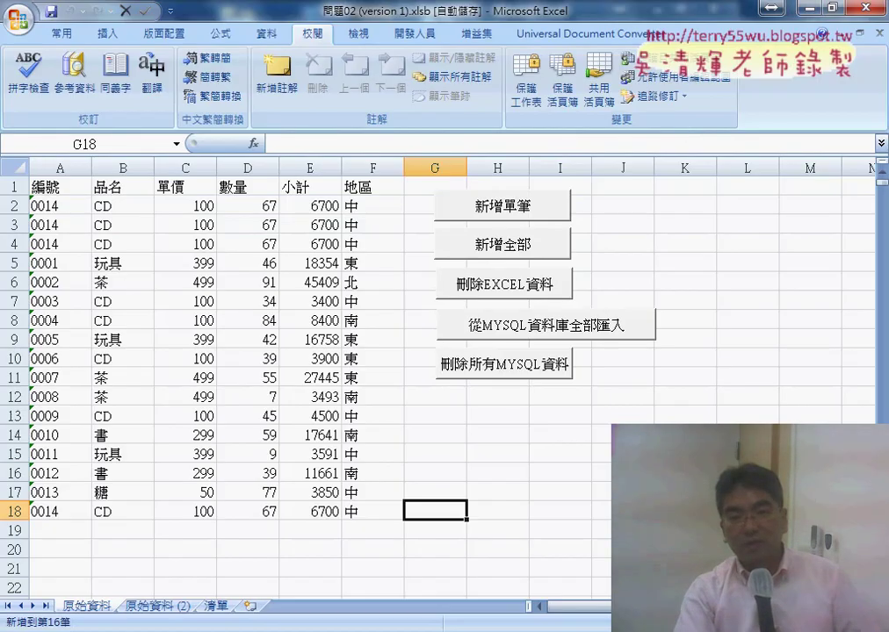
{"action": "key", "text": "alt+Tab"}
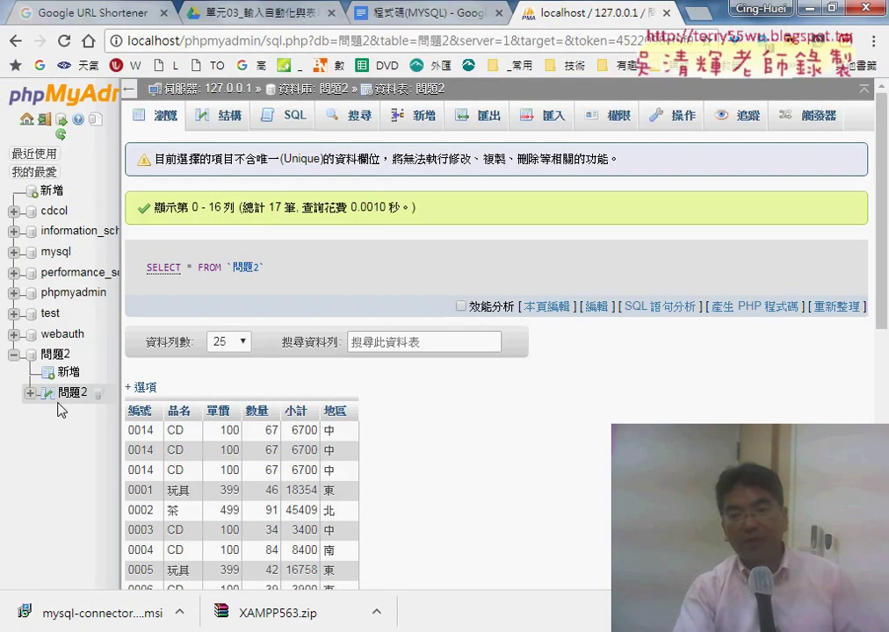
{"action": "left_click", "coordinate": [67, 394]}
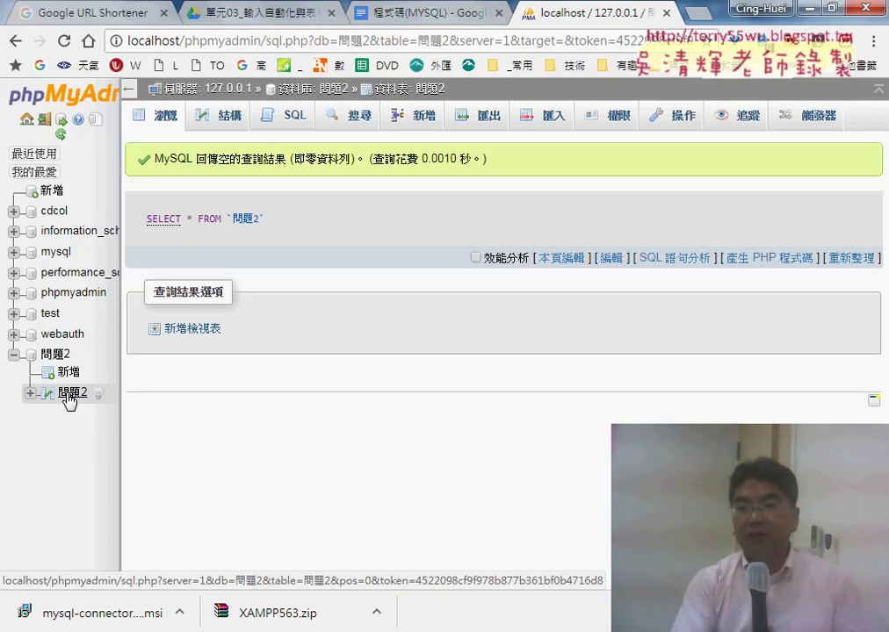
Open the SQL tab for table 問題2, showing the default SELECT * FROM `問題2` WHERE 1 query
{"action": "left_click", "coordinate": [289, 120]}
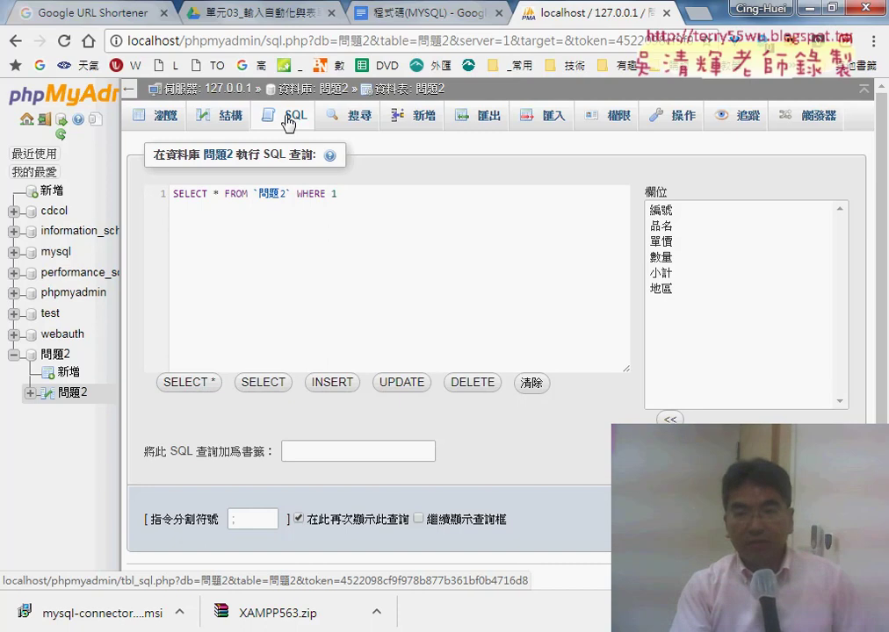
In the 程式碼(MYSQL) notes, scroll to Sub 刪除所有MYSQL資料 and select its Delete from 問題2 string
{"action": "left_click", "coordinate": [395, 13]}
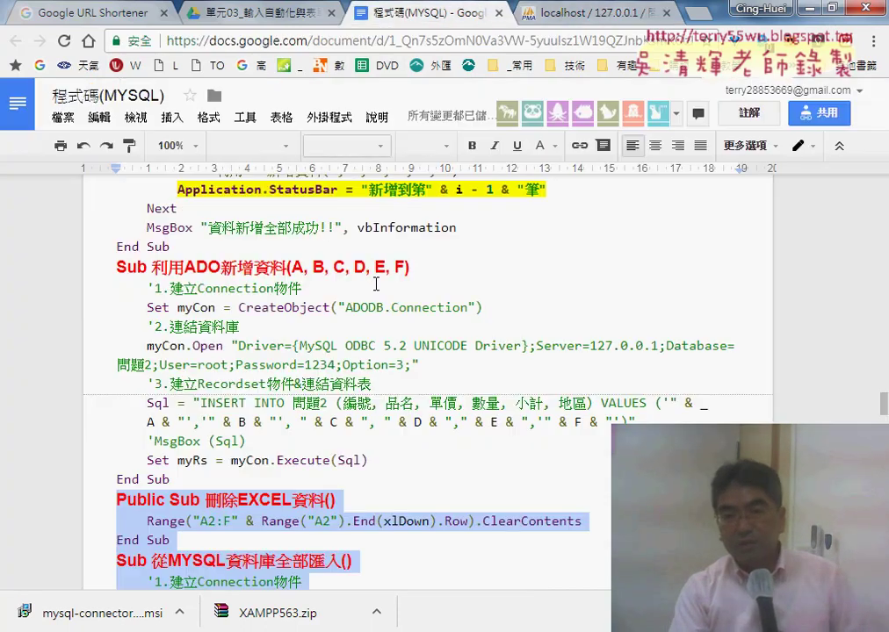
{"action": "scroll", "coordinate": [373, 288], "scroll_direction": "up", "scroll_amount": 3}
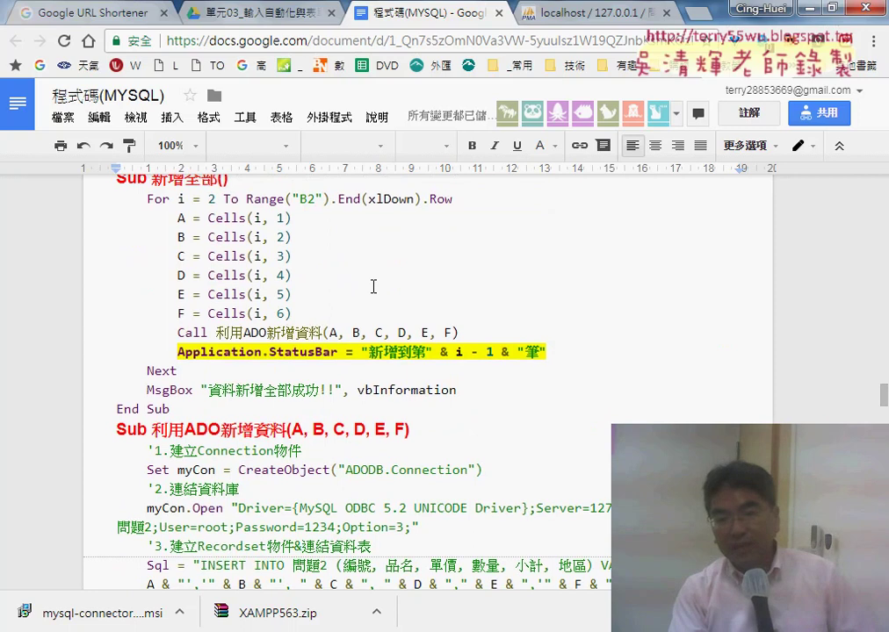
{"action": "scroll", "coordinate": [320, 310], "scroll_direction": "down", "scroll_amount": 5}
{"action": "left_click", "coordinate": [201, 333]}
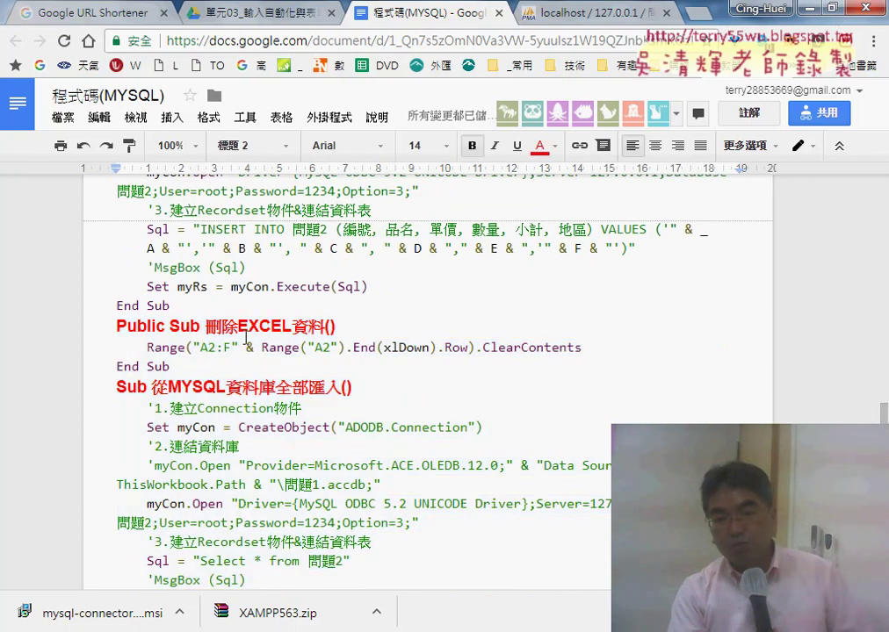
{"action": "scroll", "coordinate": [251, 338], "scroll_direction": "down", "scroll_amount": 2}
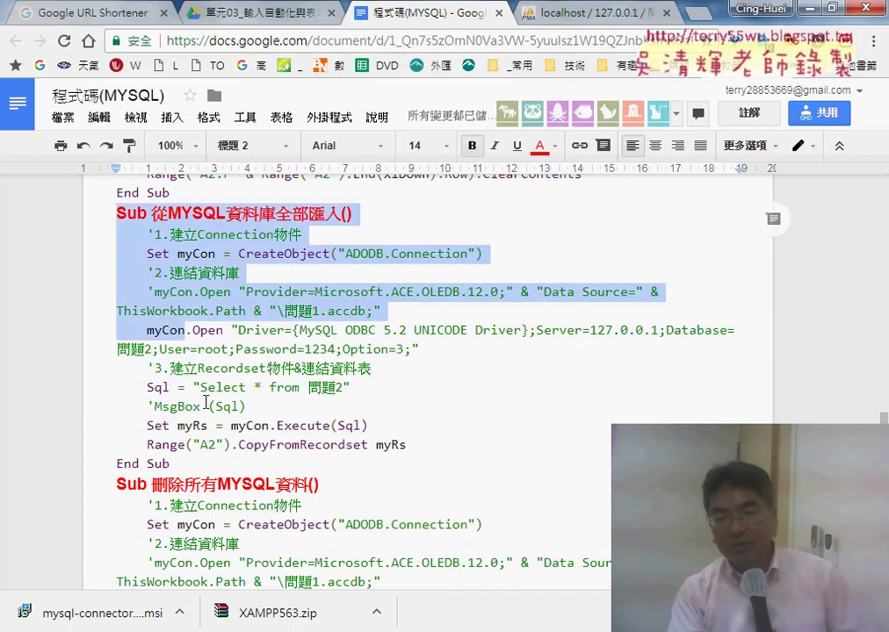
{"action": "left_click_drag", "start_coordinate": [123, 219], "coordinate": [176, 464]}
{"action": "scroll", "coordinate": [209, 390], "scroll_direction": "down", "scroll_amount": 2}
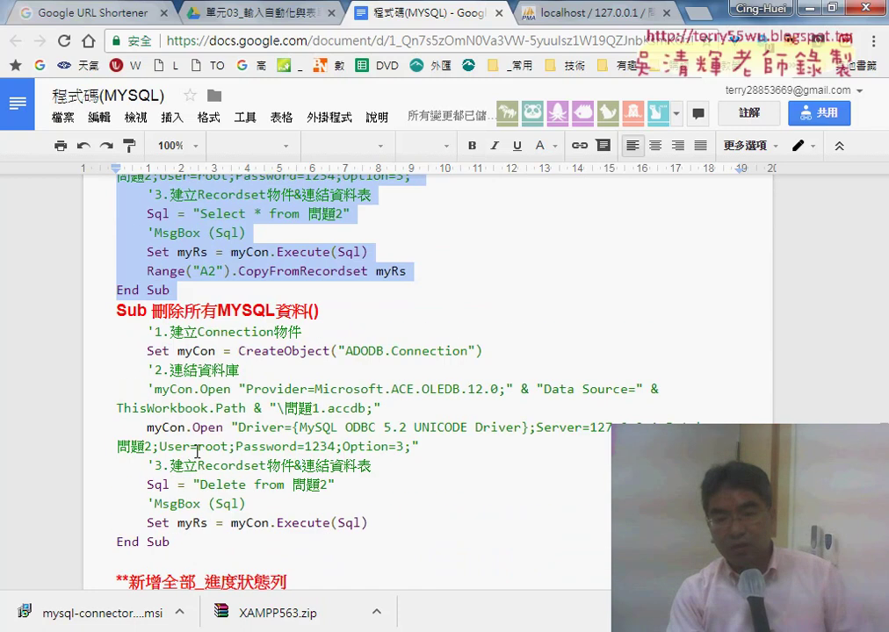
{"action": "left_click_drag", "start_coordinate": [176, 545], "coordinate": [111, 313]}
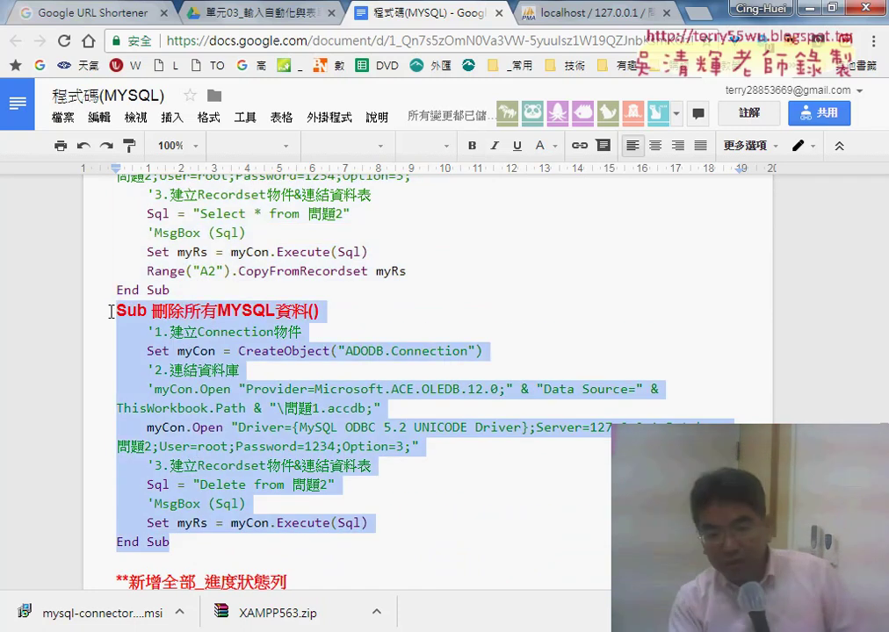
{"action": "left_click_drag", "start_coordinate": [335, 485], "coordinate": [193, 484]}
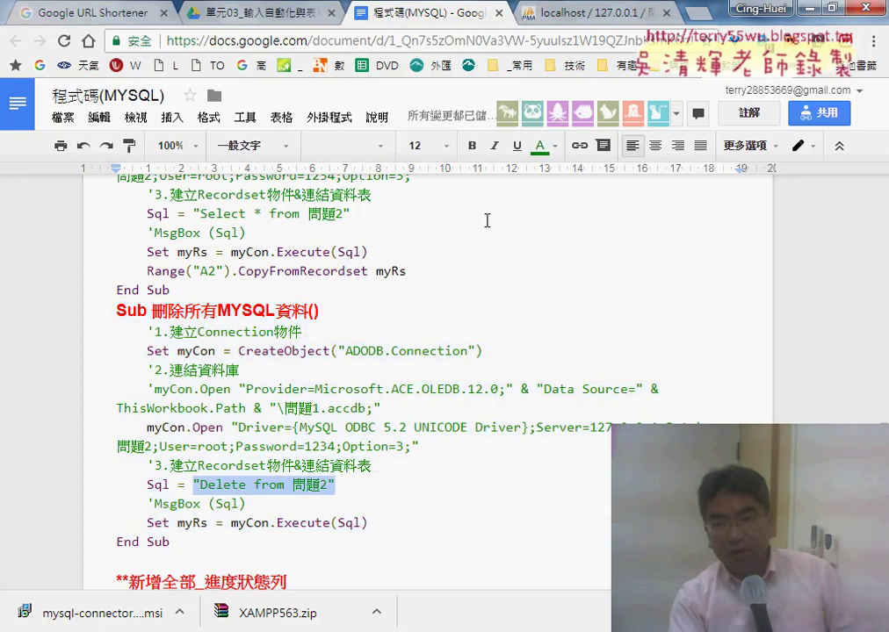
Highlight the Delete from 問題2 and Select * from 問題2 strings in yellow
{"action": "left_click", "coordinate": [541, 146]}
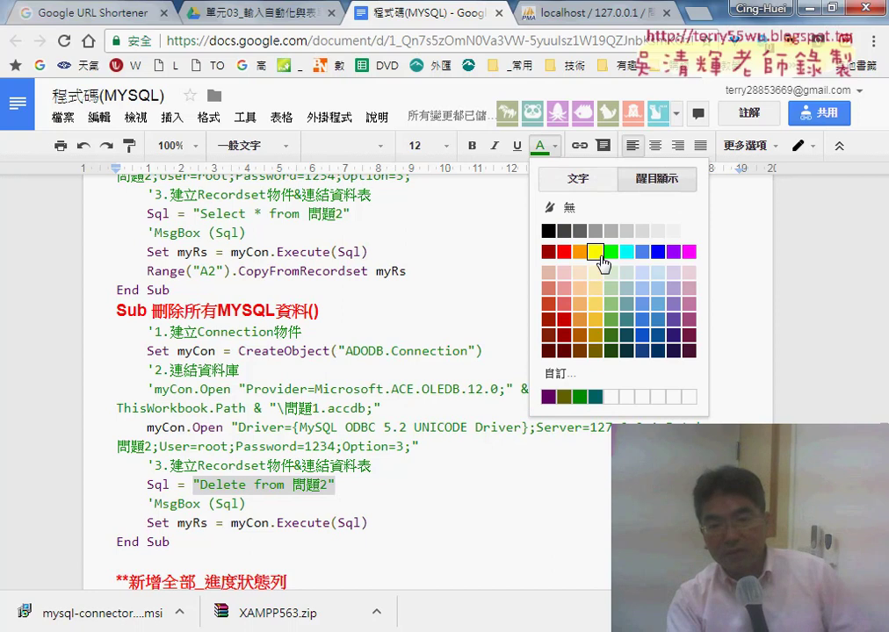
{"action": "left_click", "coordinate": [596, 253]}
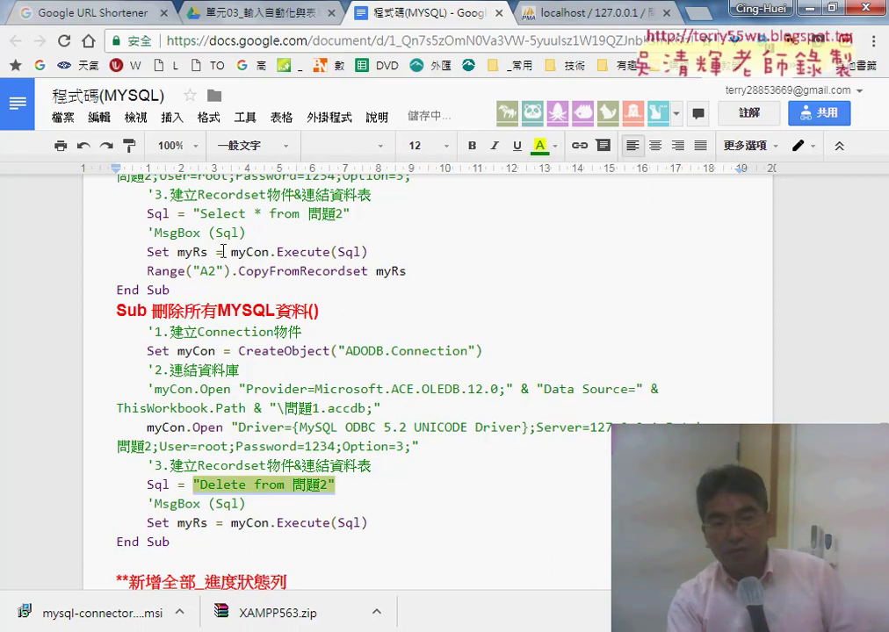
{"action": "left_click_drag", "start_coordinate": [195, 213], "coordinate": [367, 215]}
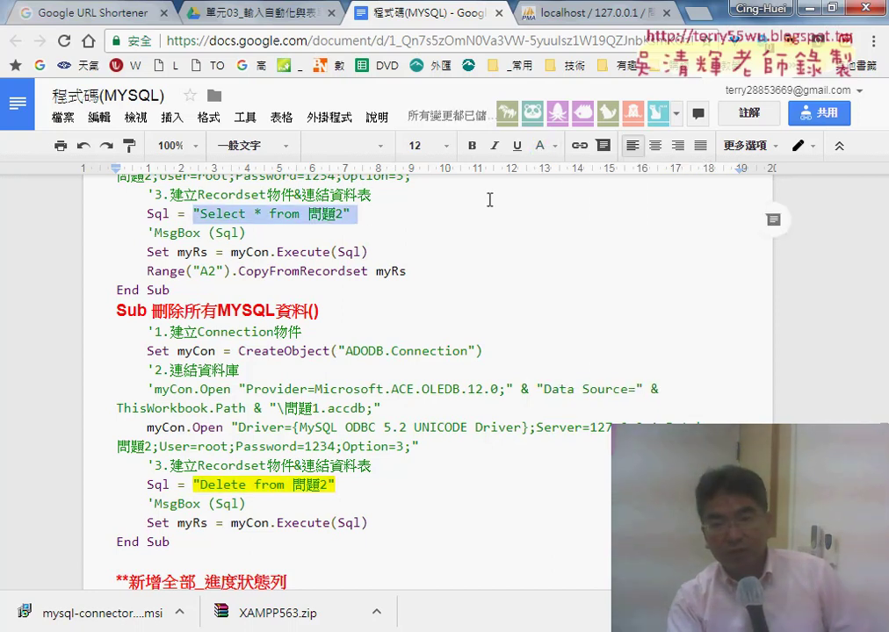
{"action": "left_click", "coordinate": [540, 146]}
{"action": "left_click", "coordinate": [579, 231]}
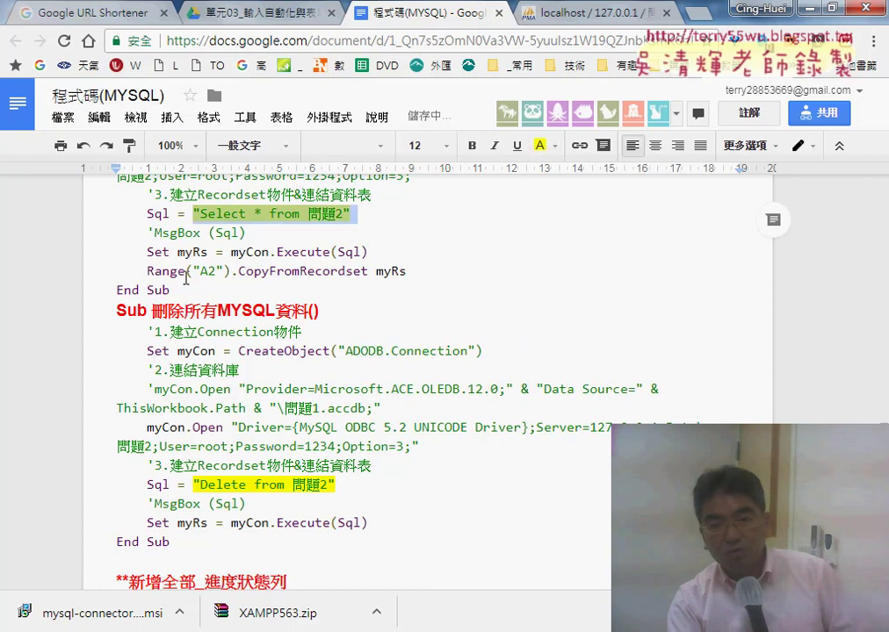
Highlight the Range("A2").CopyFromRecordset myRs line in green
{"action": "left_click_drag", "start_coordinate": [148, 271], "coordinate": [407, 272]}
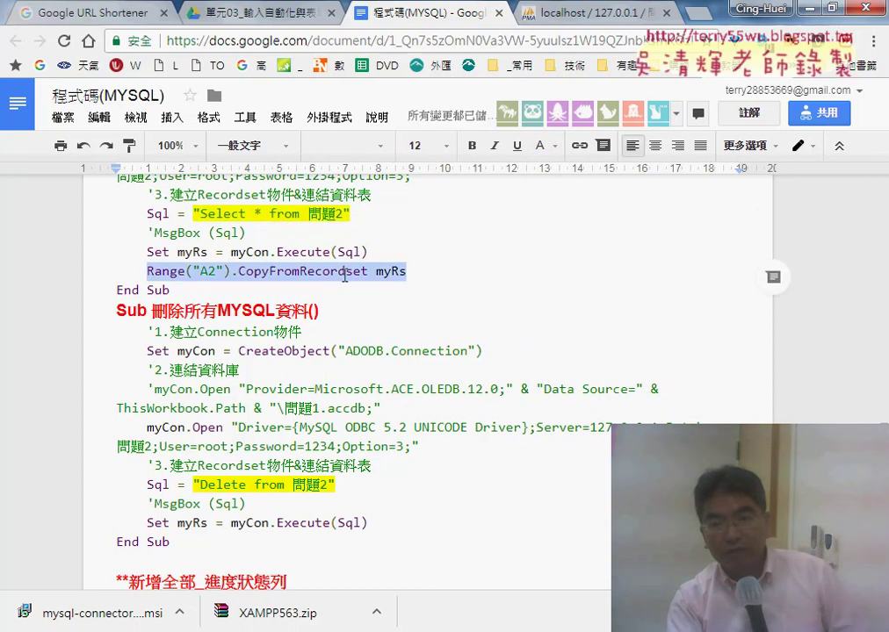
{"action": "left_click", "coordinate": [540, 145]}
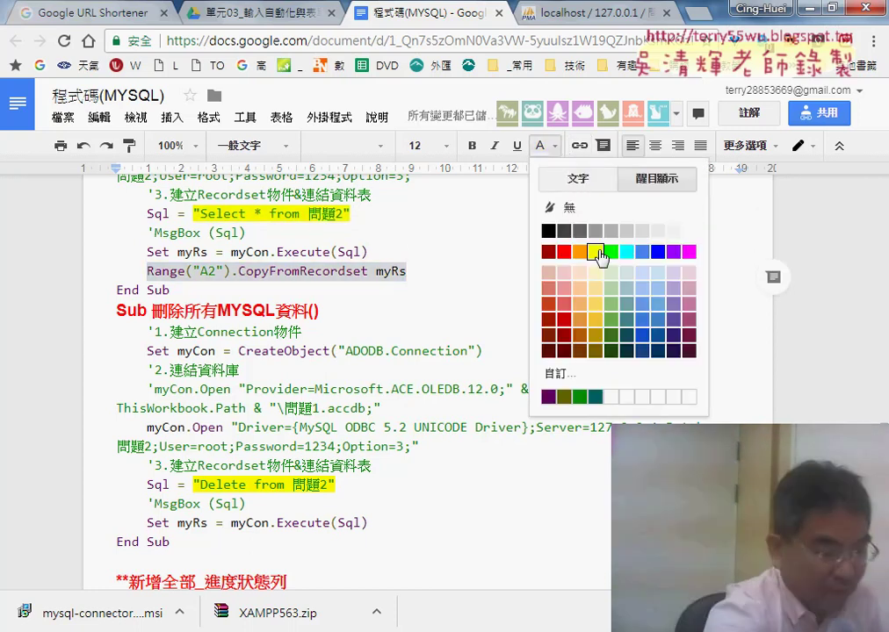
{"action": "left_click", "coordinate": [601, 200]}
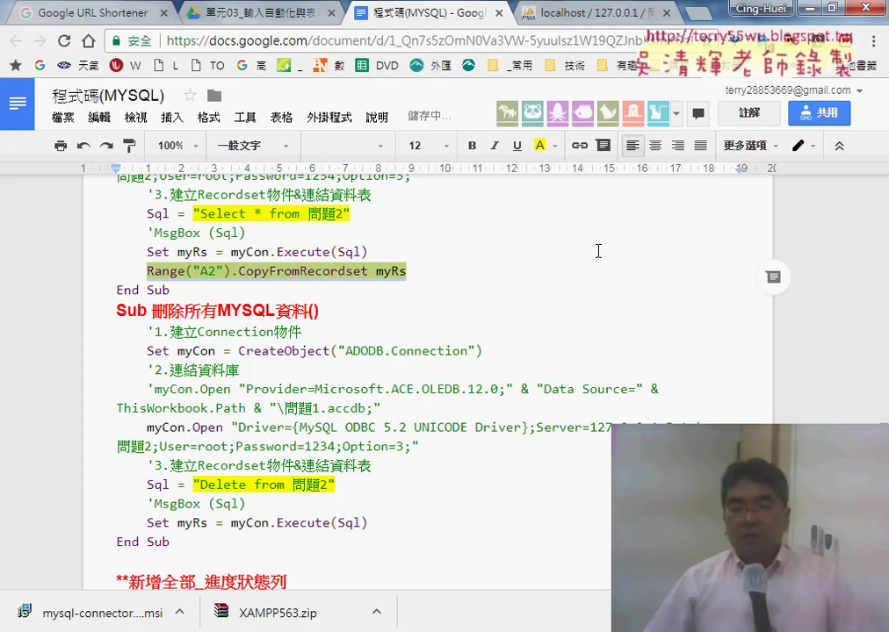